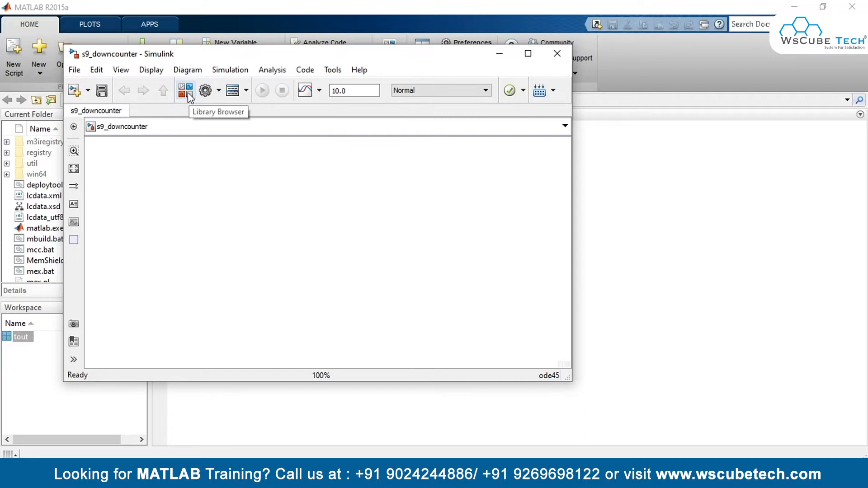
- Open the Simulink block library beside the model and place a Constant block from Commonly Used Blocks in s9_downcounter
click(186, 91)
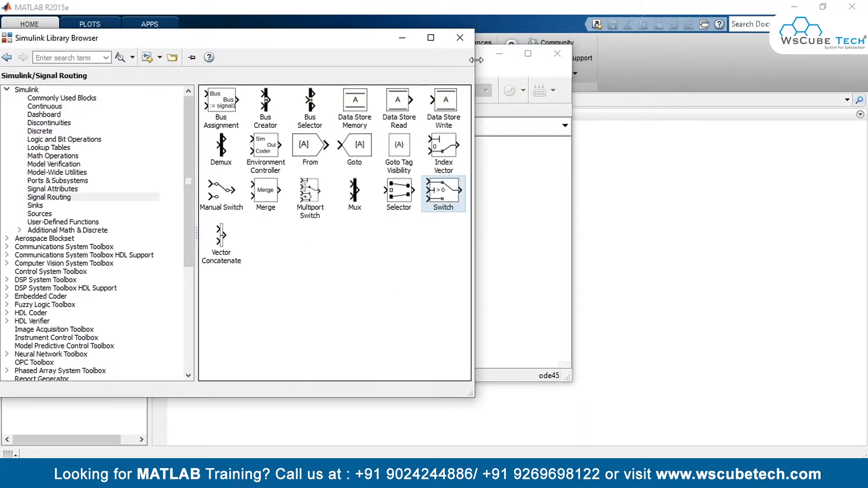
drag(481, 53, 747, 52)
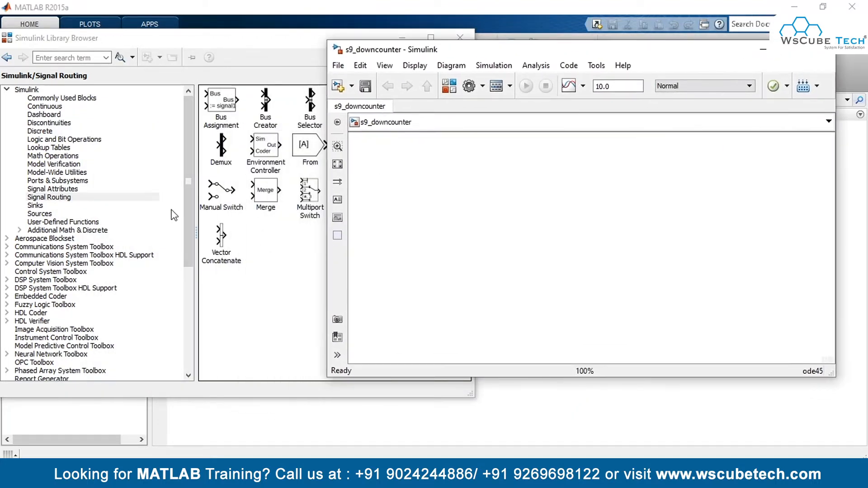
click(57, 99)
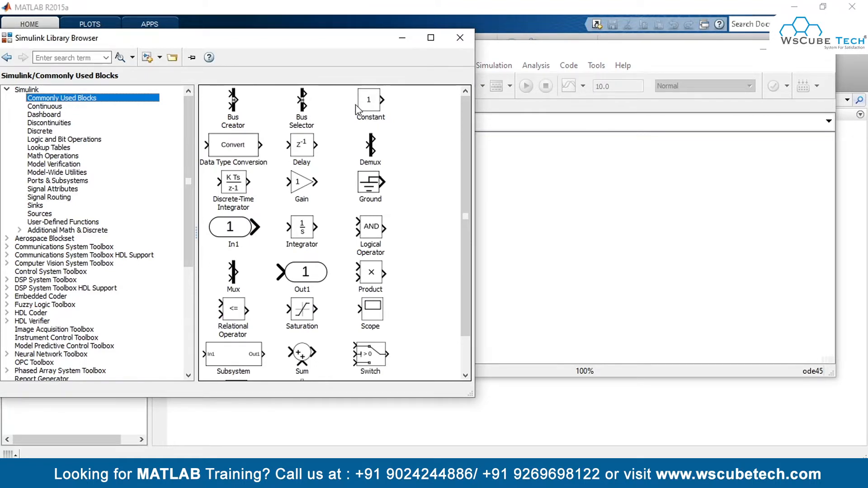
drag(366, 101, 536, 184)
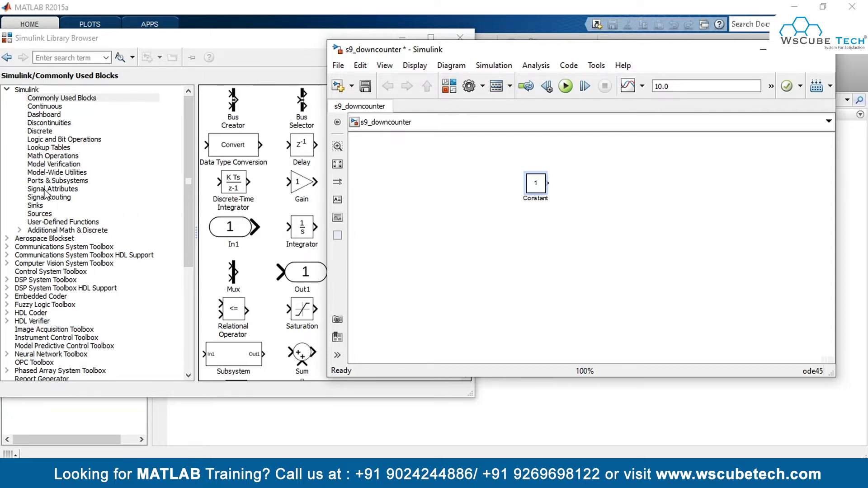
- Place an Add block from Math Operations and a Switch block from Signal Routing in the model
click(48, 157)
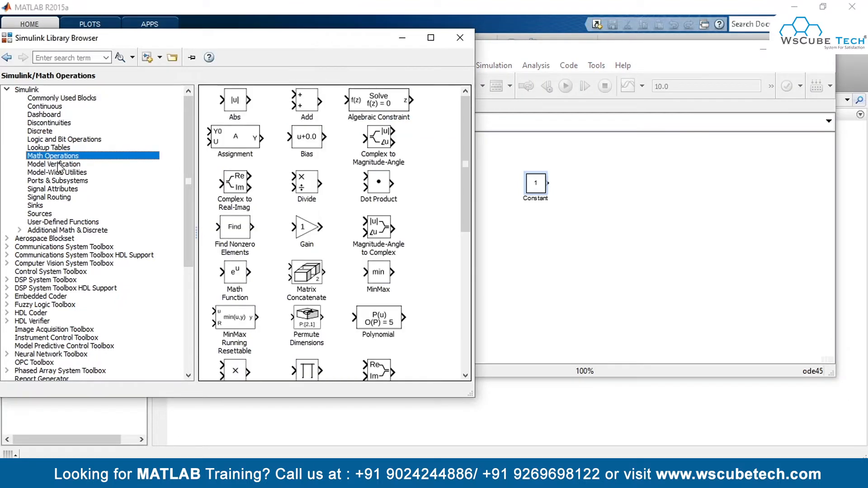
drag(307, 103, 640, 212)
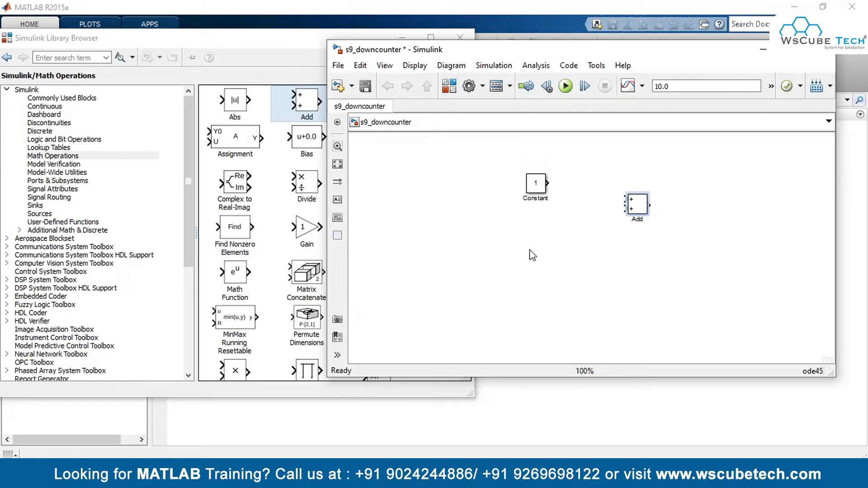
click(53, 199)
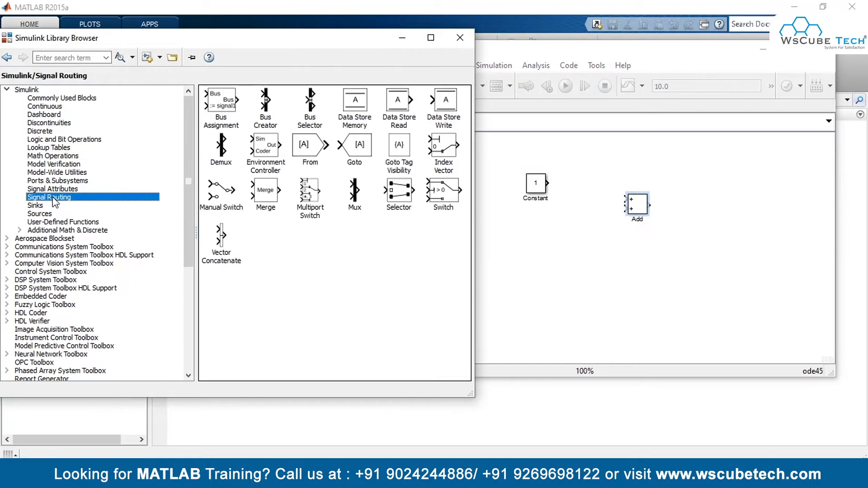
click(447, 194)
drag(455, 237, 544, 296)
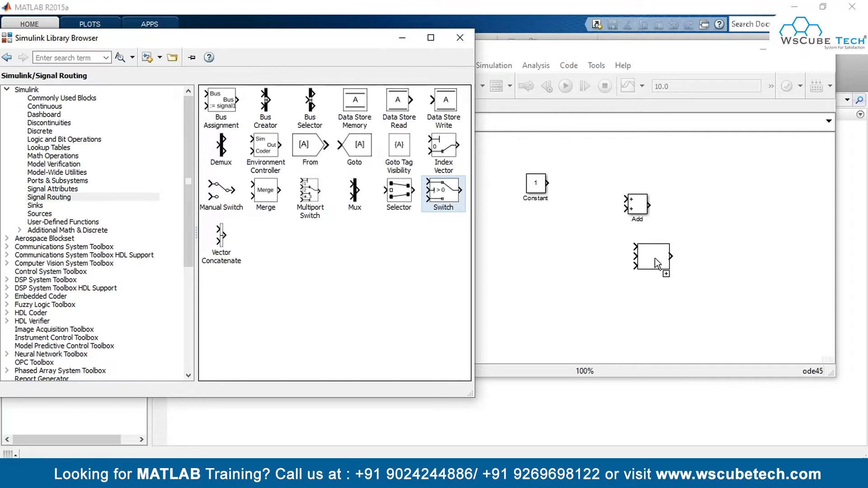
drag(657, 264, 657, 264)
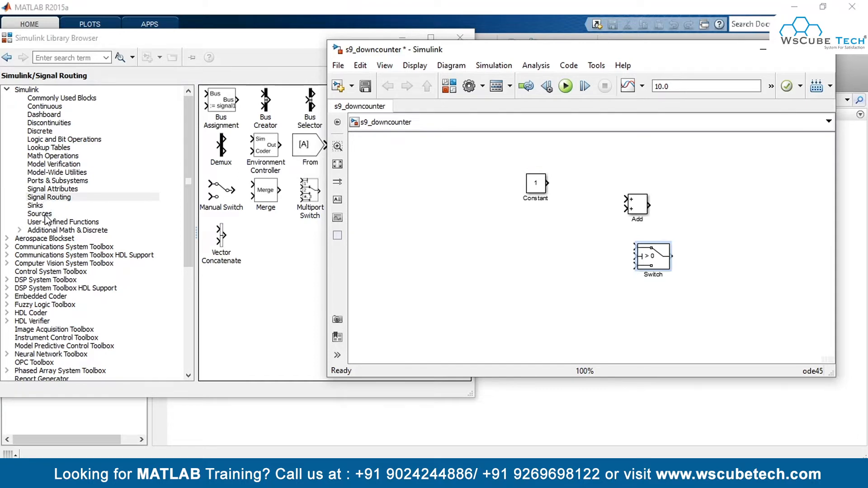
- Place a Unit Delay block from the Discrete library below the Switch block in the model
click(54, 190)
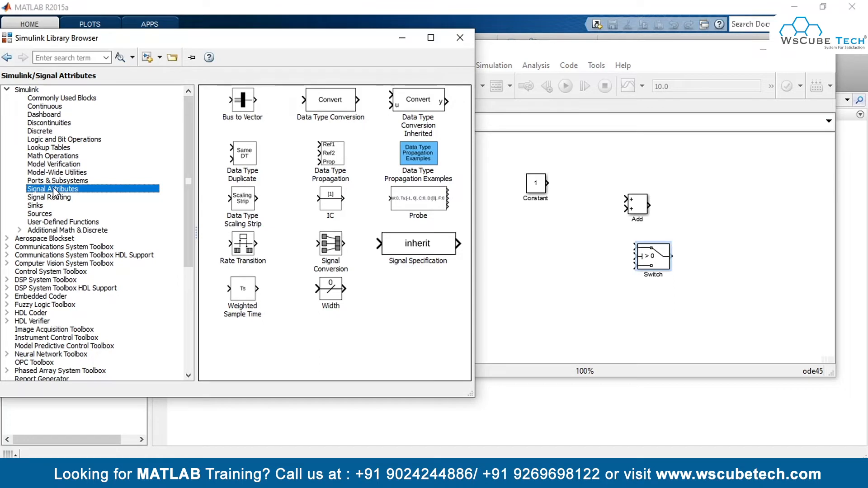
click(39, 132)
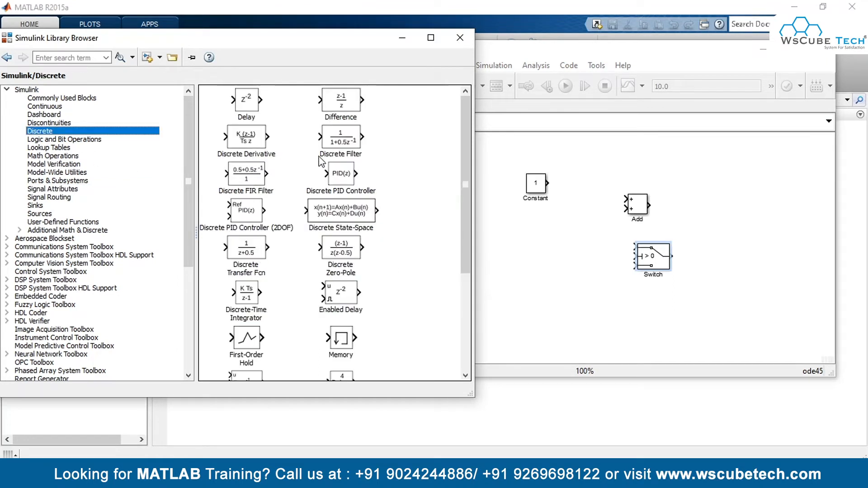
scroll(320, 159, down, 5)
scroll(319, 159, down, 2)
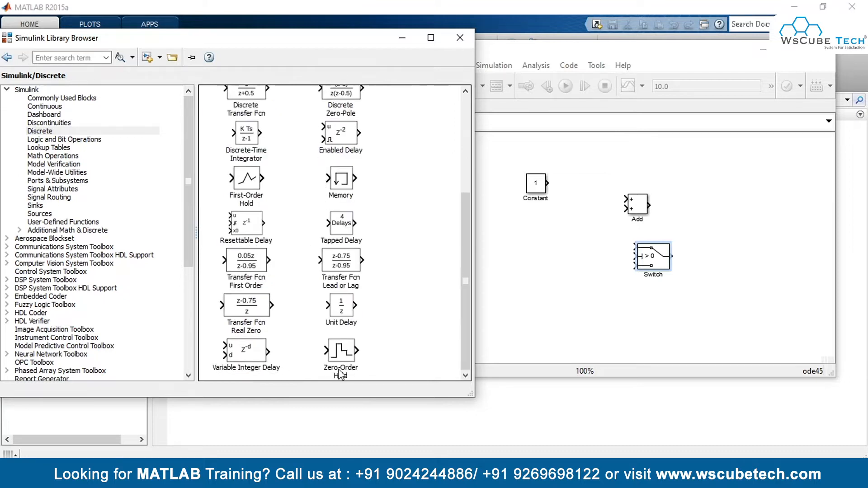
drag(343, 312, 606, 303)
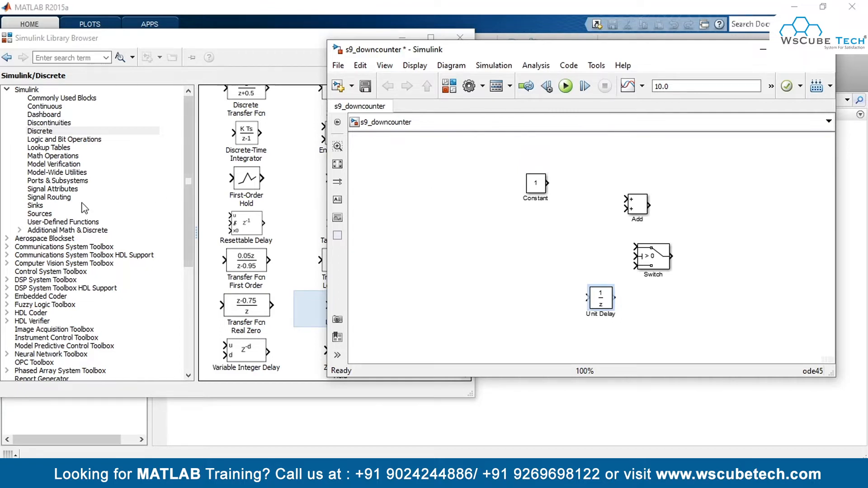
- Place a Scope block from the Sinks library to the right of the Switch block
click(35, 208)
click(347, 261)
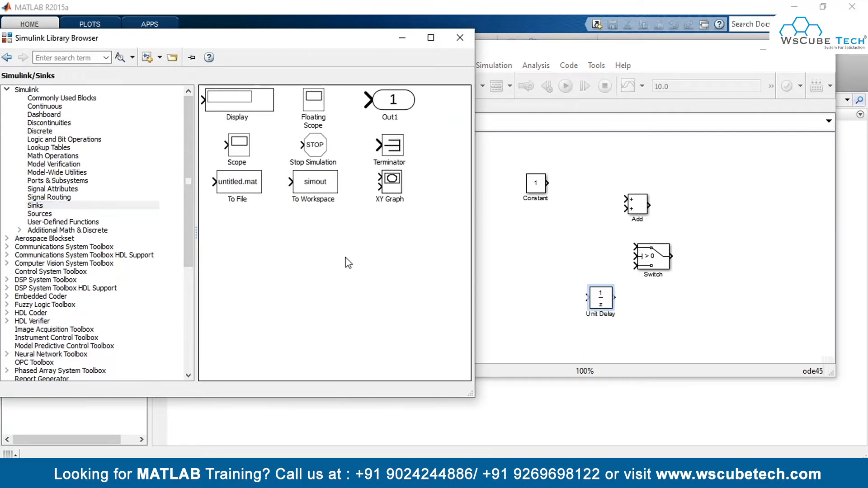
drag(238, 153, 679, 265)
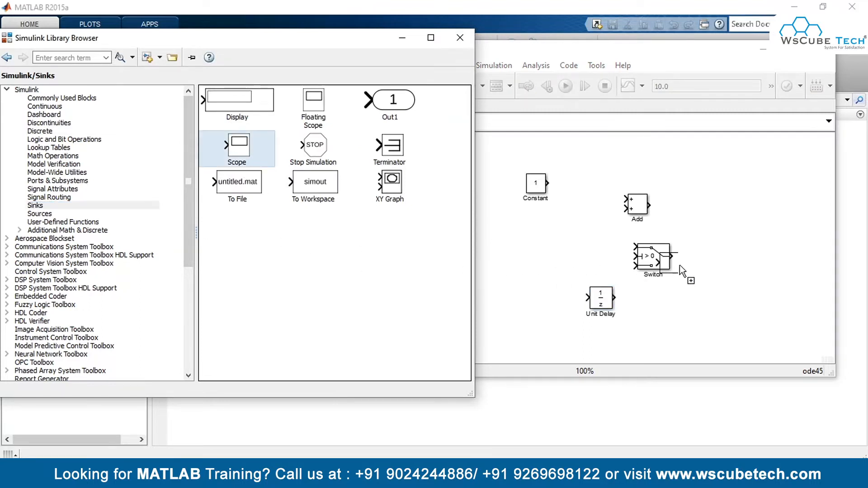
drag(784, 247, 783, 247)
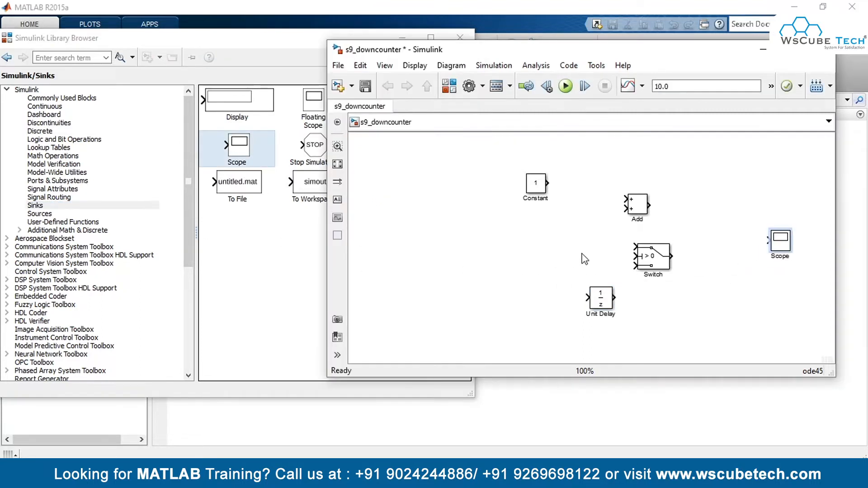
- Rearrange the blocks with Constant at the far left, Add and Switch in a row, and Unit Delay beneath Add
click(544, 191)
drag(529, 191, 417, 182)
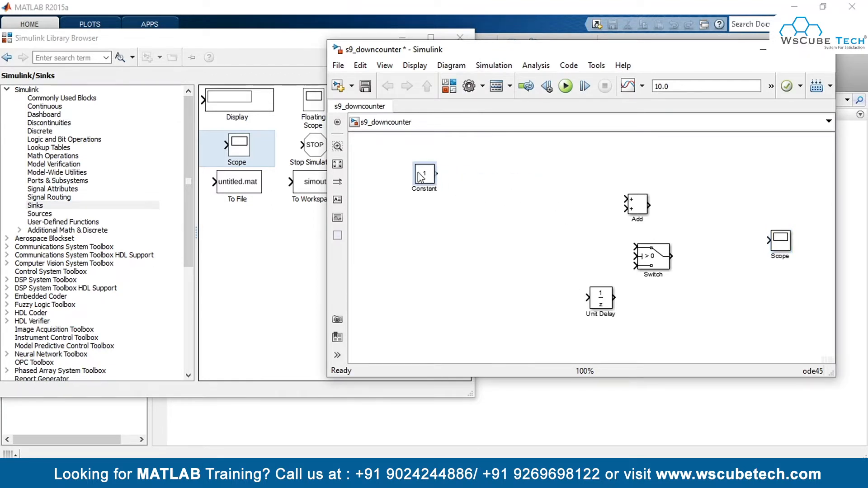
drag(643, 211, 527, 205)
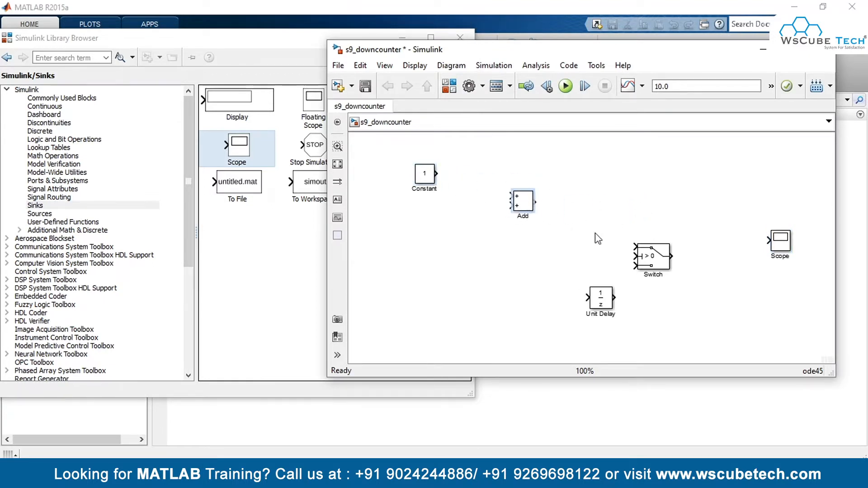
drag(662, 264, 621, 213)
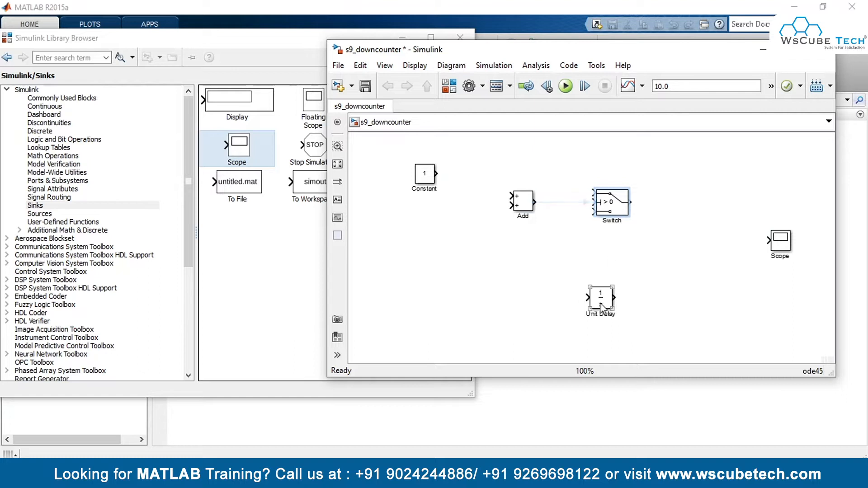
drag(603, 303, 534, 283)
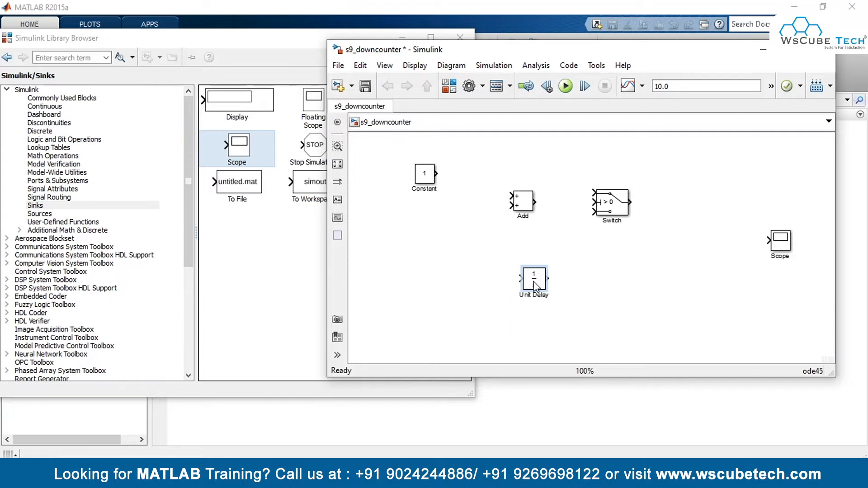
drag(519, 196, 506, 192)
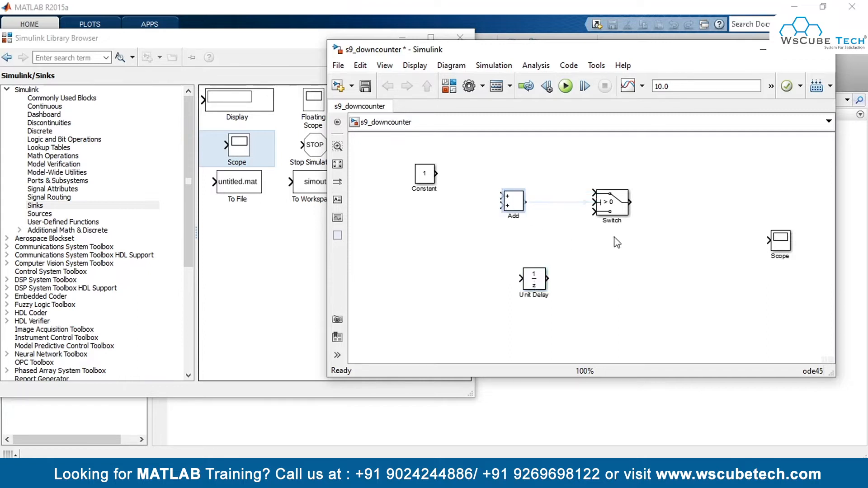
- Duplicate the Constant block and position the copy between the Add, Switch and Unit Delay blocks
click(428, 178)
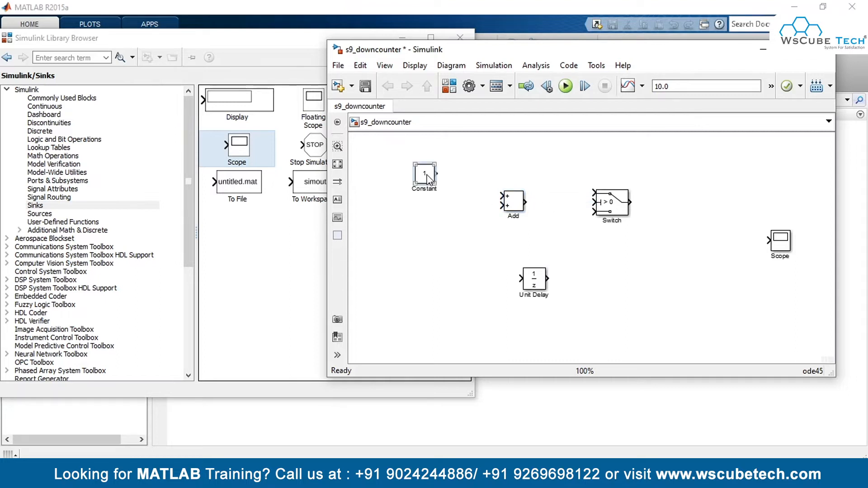
drag(428, 179, 564, 245)
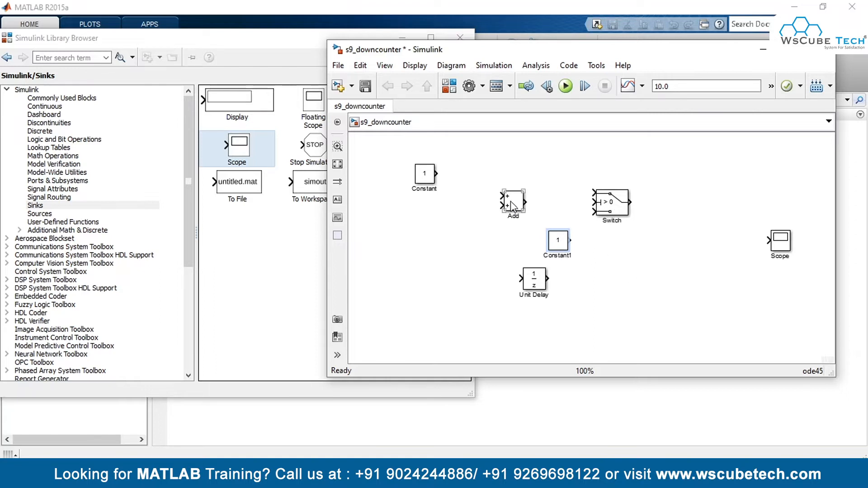
click(565, 248)
drag(566, 248, 571, 239)
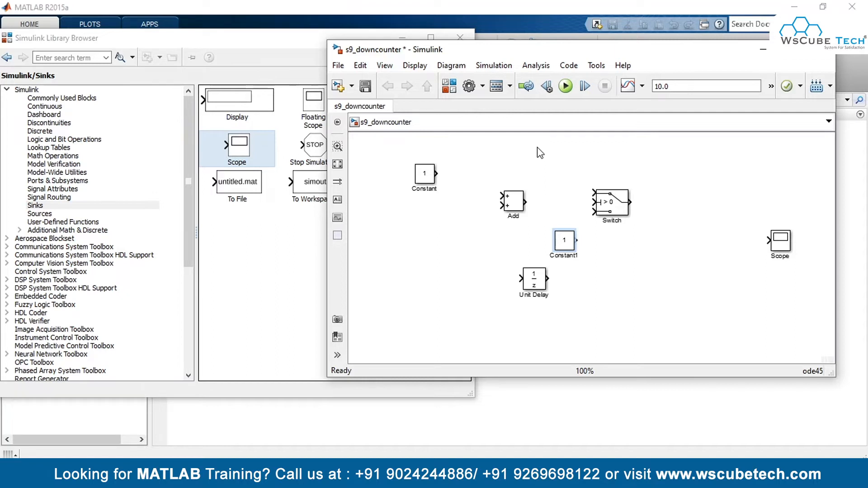
- Set the constant value of the duplicated Constant block to 6
click(569, 247)
double_click(568, 246)
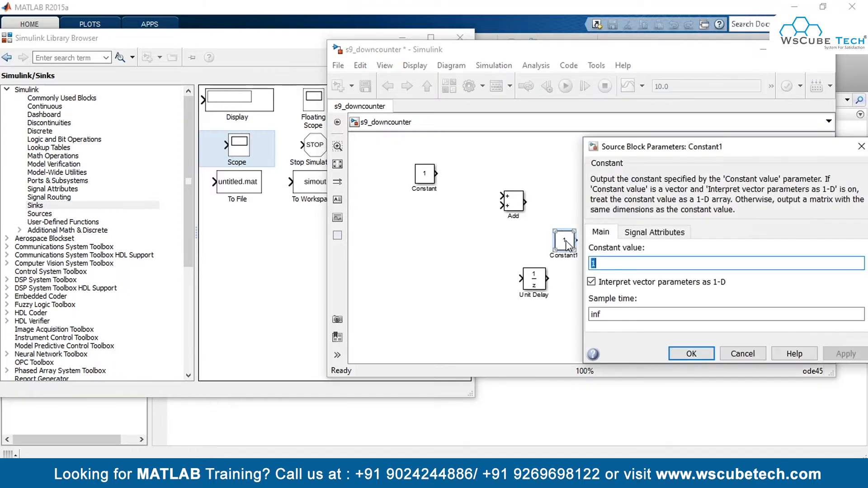
text(6)
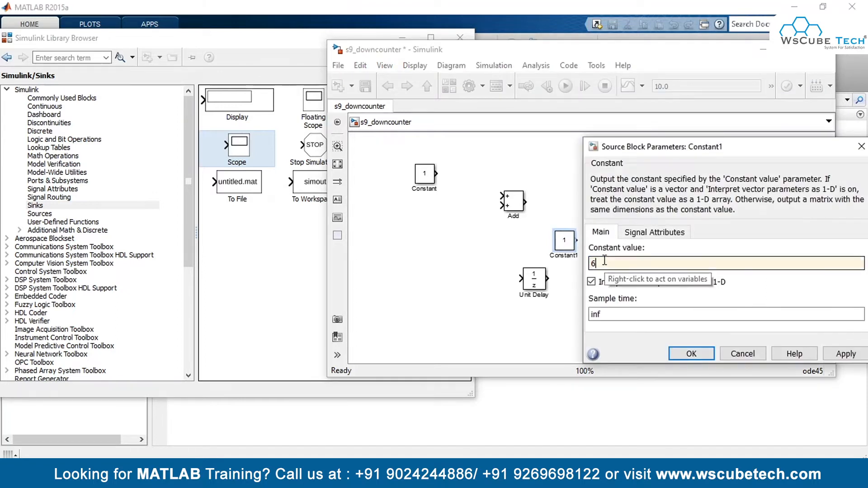
click(830, 355)
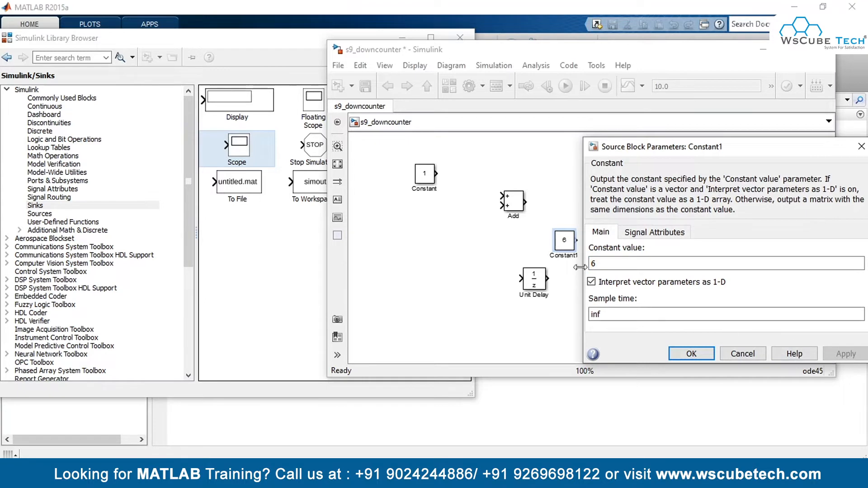
click(690, 354)
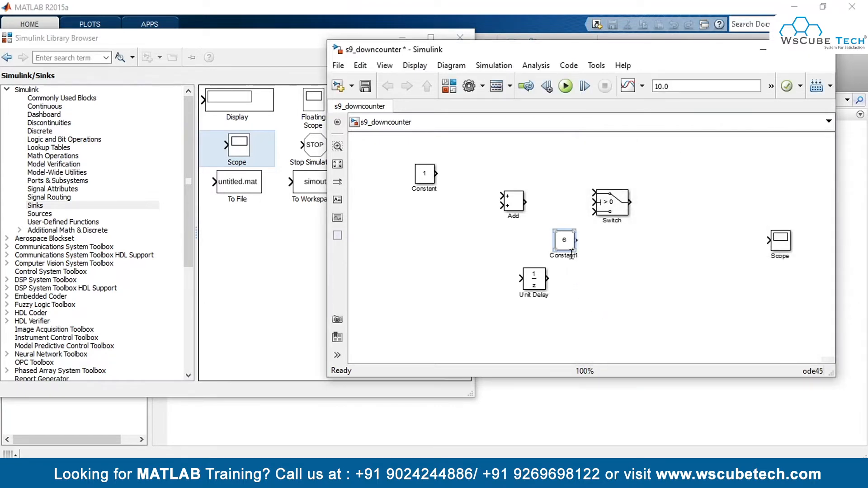
- Rename the Constant block with value 6 as Max
click(571, 255)
drag(576, 255, 548, 256)
key(Delete)
key(Delete)
text(MAx)
key(BackSpace)
key(BackSpace)
text(ax)
click(546, 256)
- Connect the Max block to the third Switch input and the Constant block to the first Add input
drag(577, 241, 594, 211)
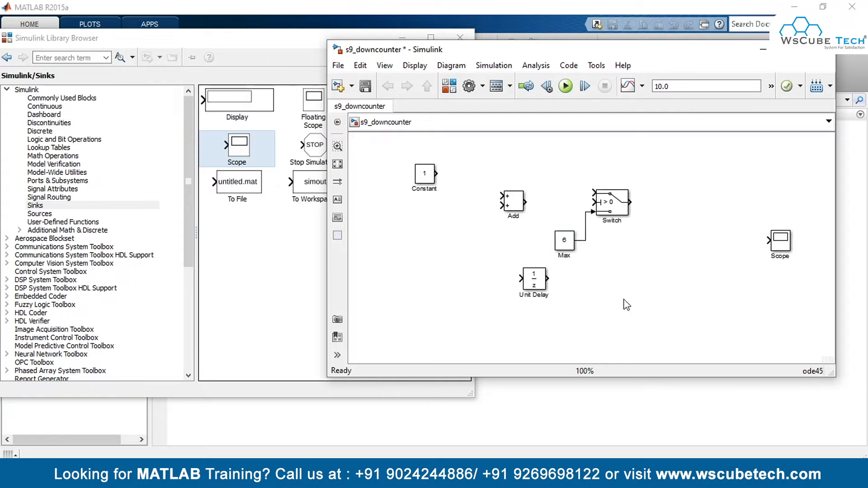
drag(438, 172, 510, 206)
click(517, 204)
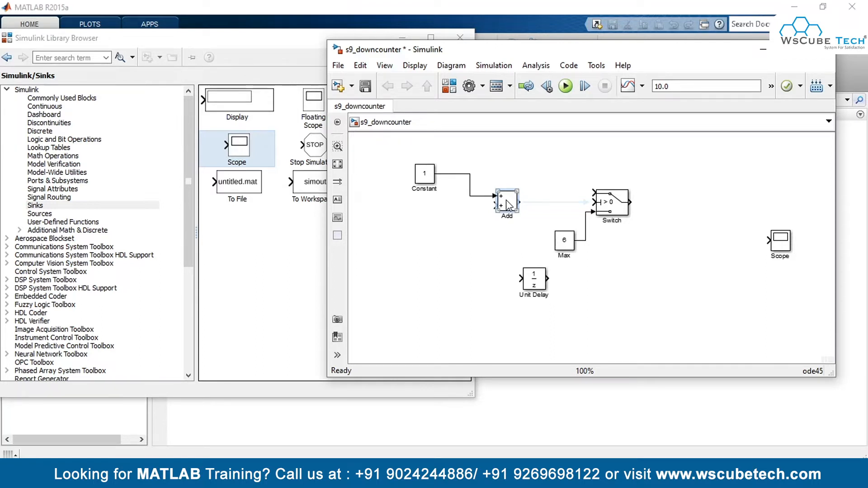
- Set the Add block's list of signs to -+
double_click(509, 204)
click(547, 230)
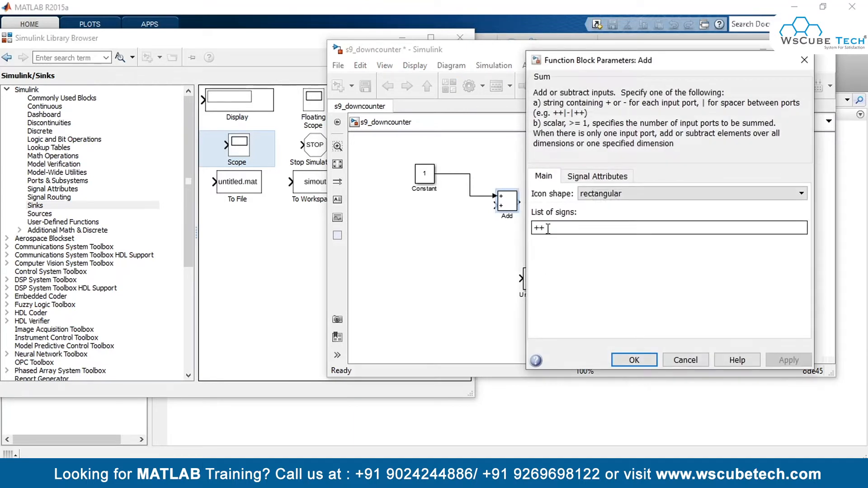
drag(542, 228, 550, 228)
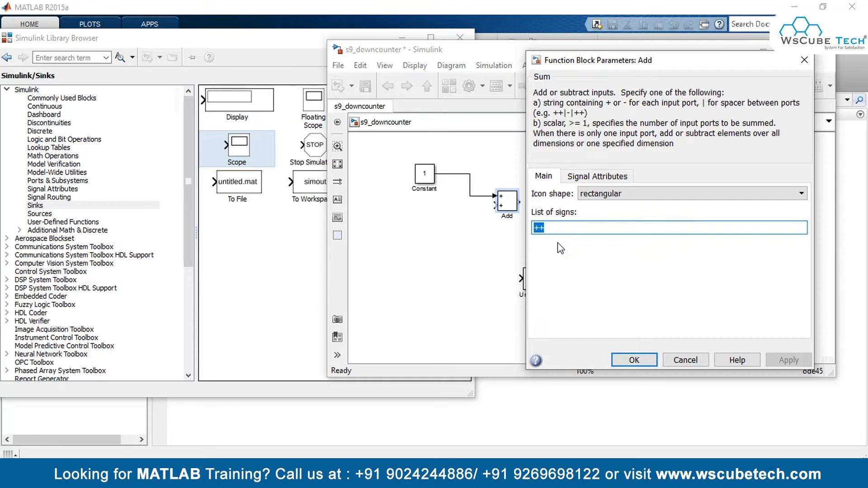
text(-+)
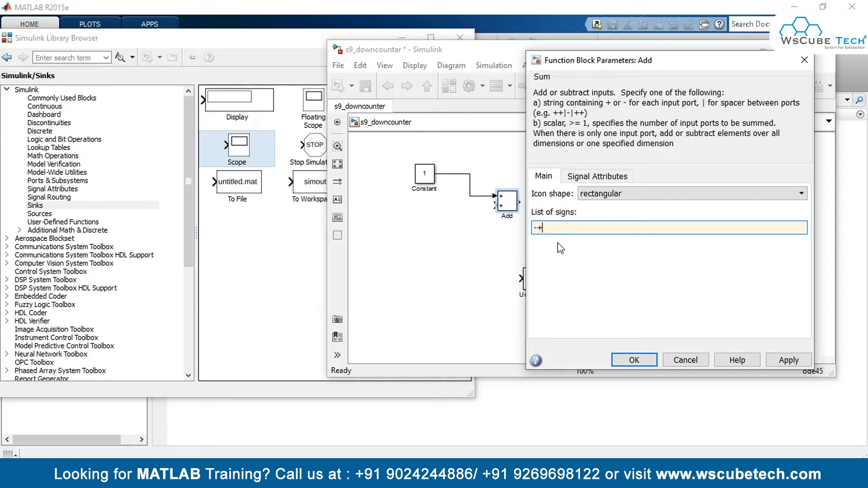
click(789, 360)
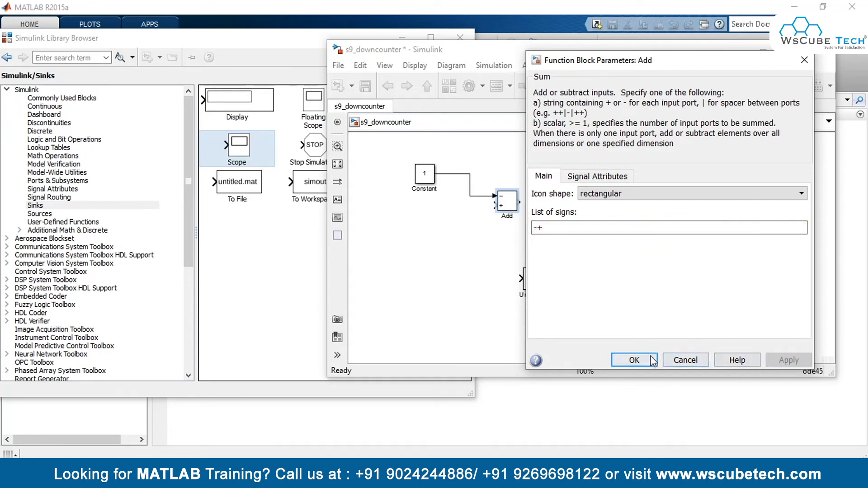
click(634, 360)
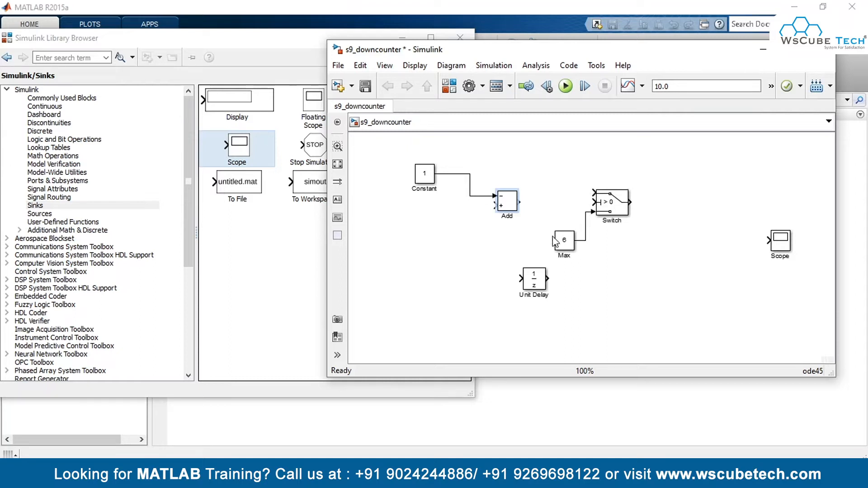
- Connect the Add output to the first and second Switch inputs, and the Switch output to the Scope
mouse_move(520, 202)
mouse_down()
mouse_move(594, 202)
mouse_move(569, 202)
mouse_up()
drag(631, 202, 768, 241)
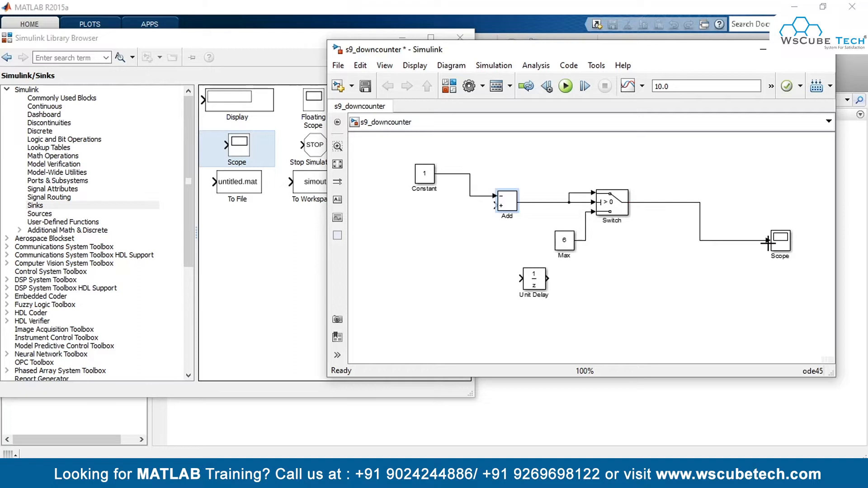
- Place the Unit Delay block below Add, flip it, and wire it from the Switch output to the second Add input
drag(536, 281, 509, 281)
right_click(509, 282)
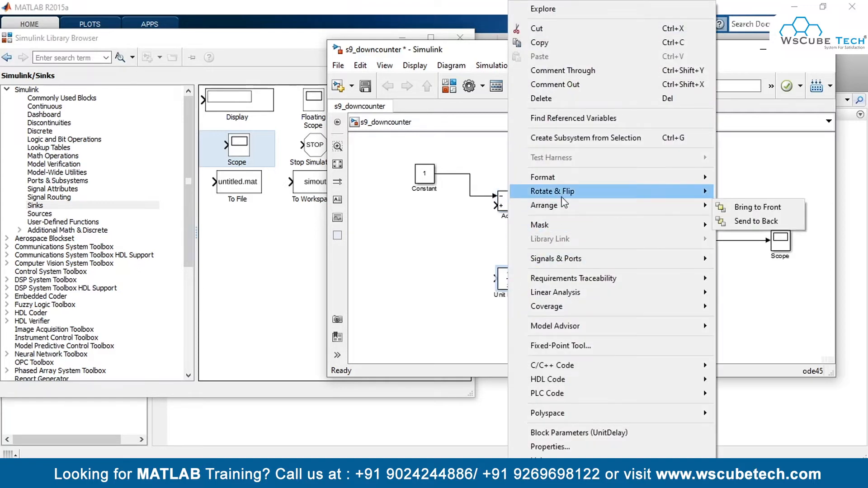
mouse_move(562, 194)
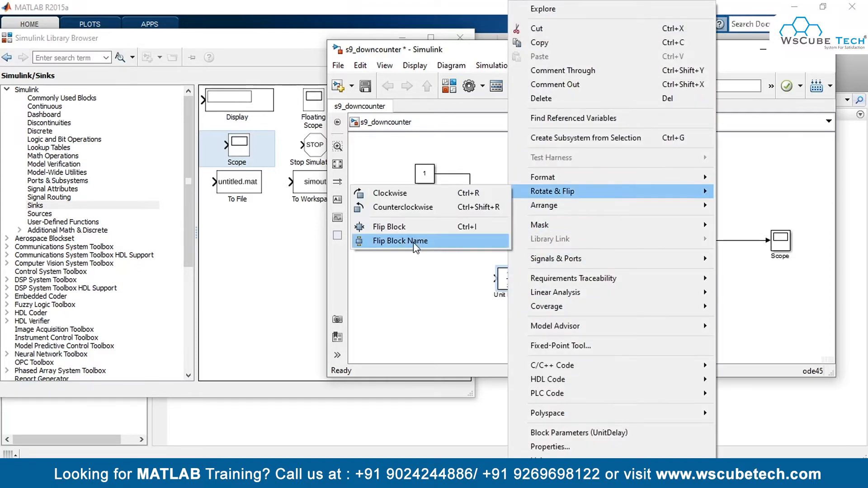
click(407, 227)
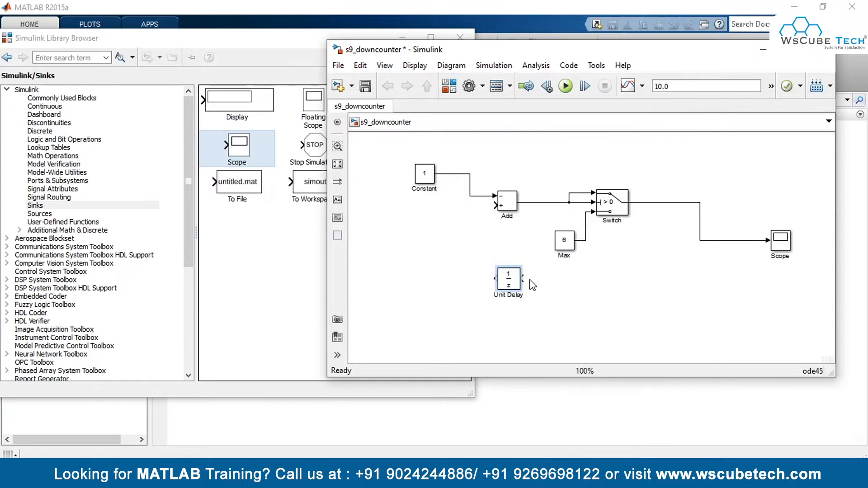
drag(525, 279, 660, 203)
drag(495, 278, 495, 206)
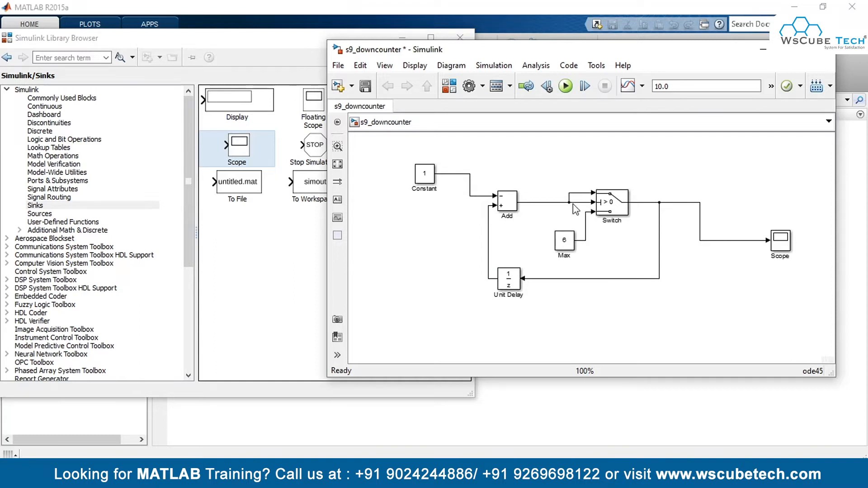
click(505, 206)
click(602, 203)
click(715, 201)
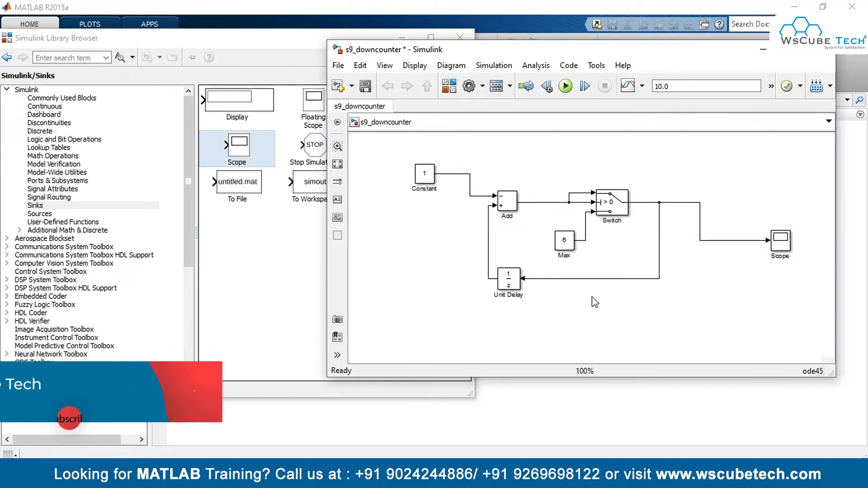
click(502, 202)
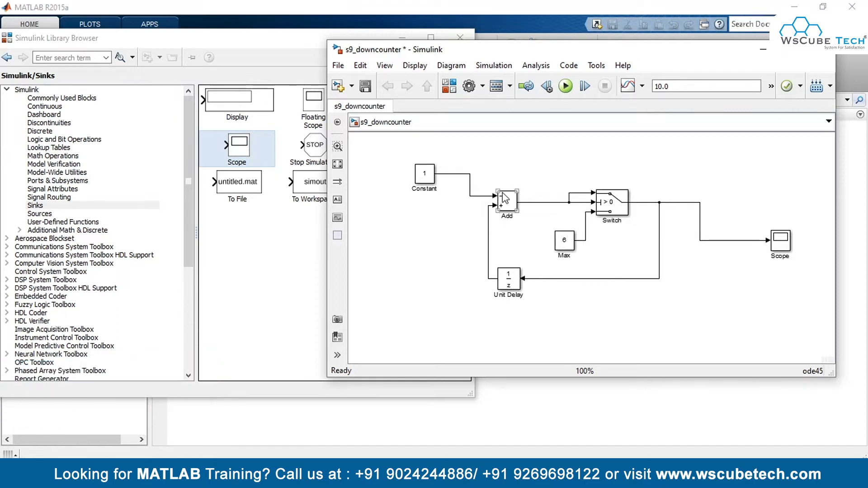
click(598, 206)
- Run the simulation and examine the counter waveform in the maximized, autoscaled Scope
click(565, 86)
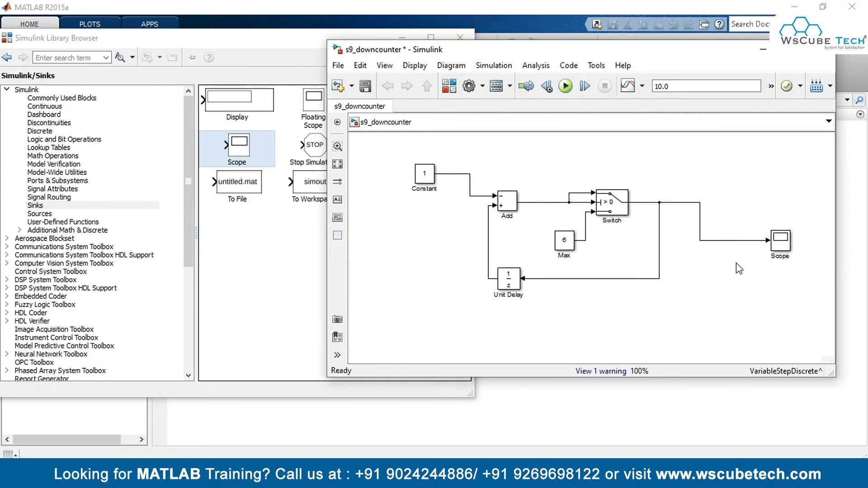
double_click(779, 248)
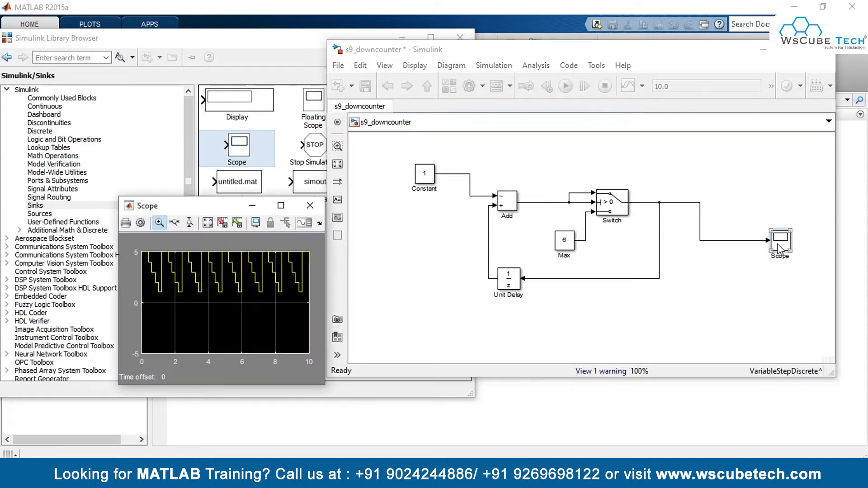
click(281, 207)
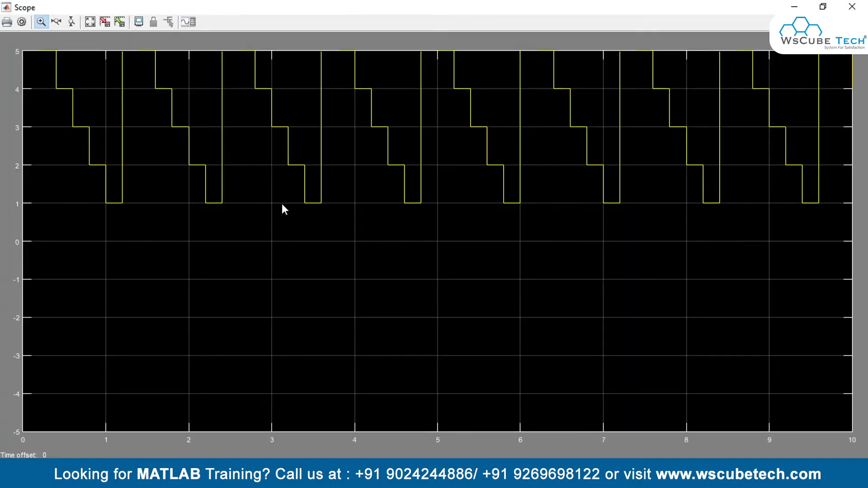
click(89, 23)
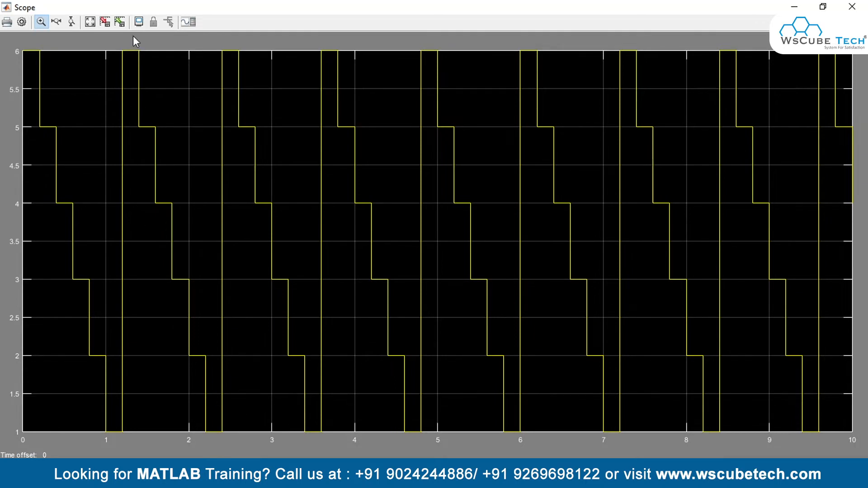
click(852, 7)
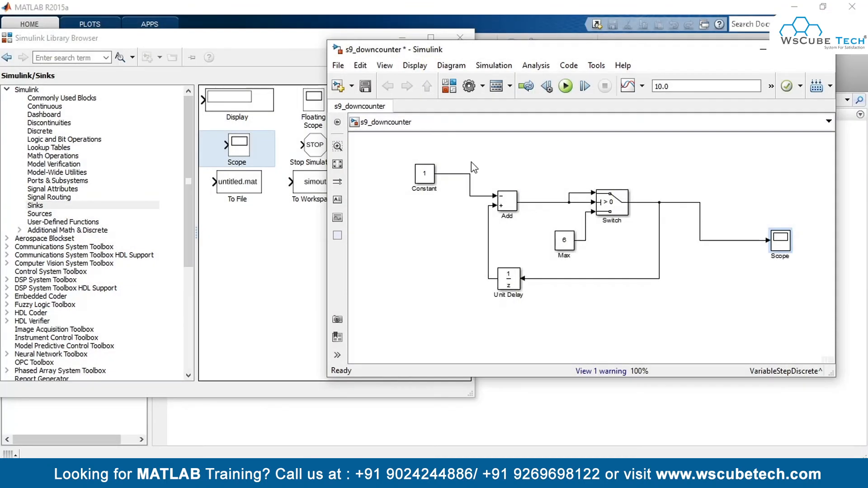
- Set the constant value of the Constant block feeding the Add block to 2
click(428, 180)
double_click(428, 180)
text(2)
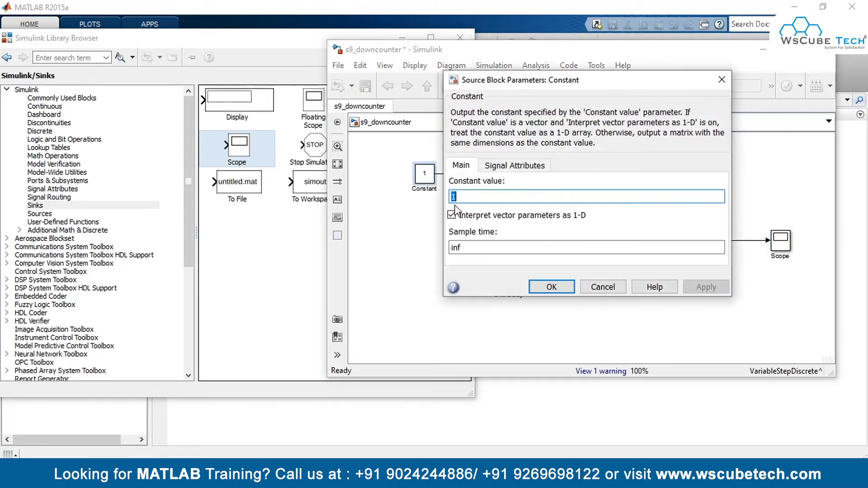
click(701, 288)
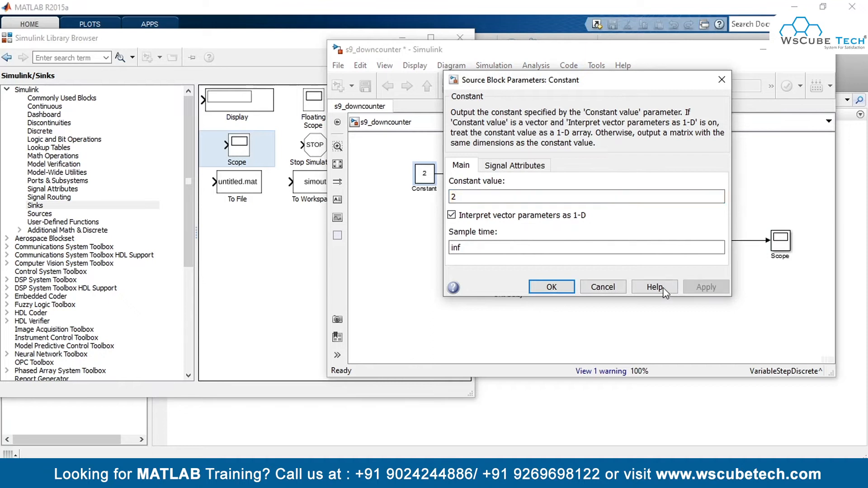
click(565, 287)
- Run the simulation with the decrement of 2 and examine the waveform in the Scope
click(565, 86)
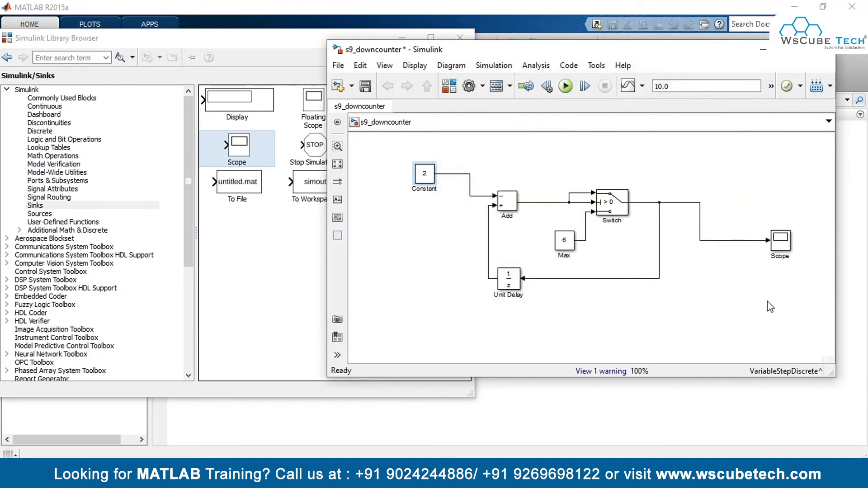
click(780, 242)
double_click(782, 244)
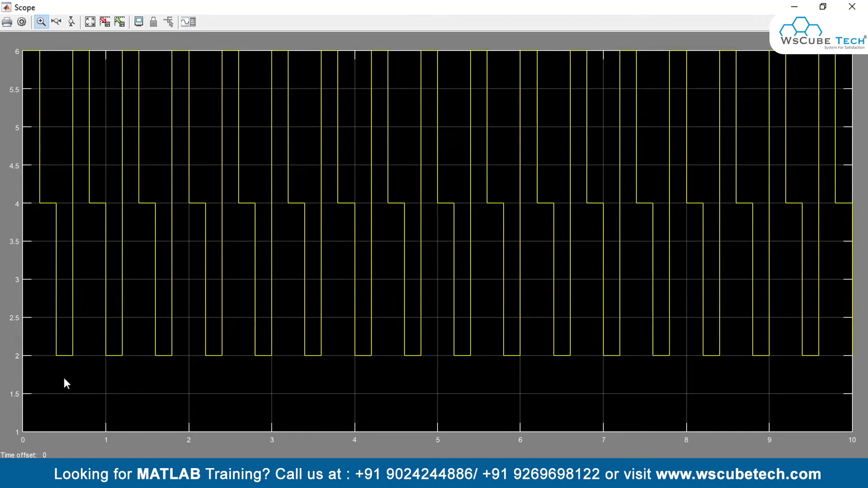
click(852, 7)
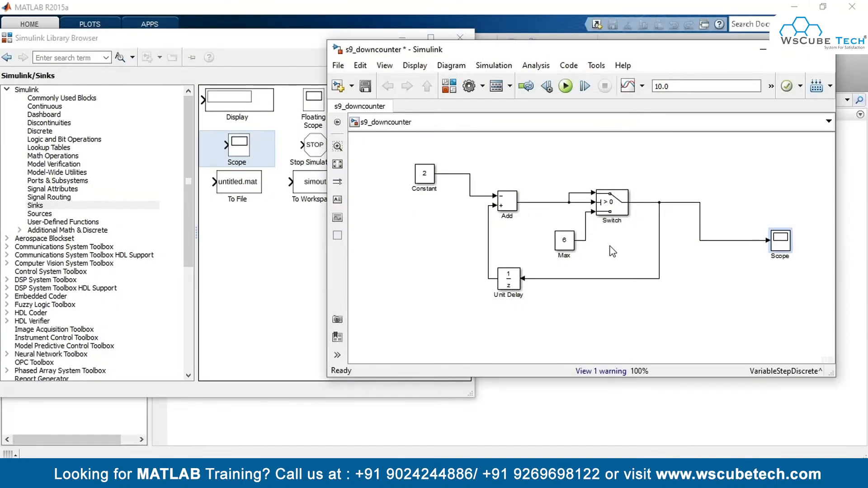
- Set the Switch block's criteria for passing the first input to u2 >= Threshold
click(606, 211)
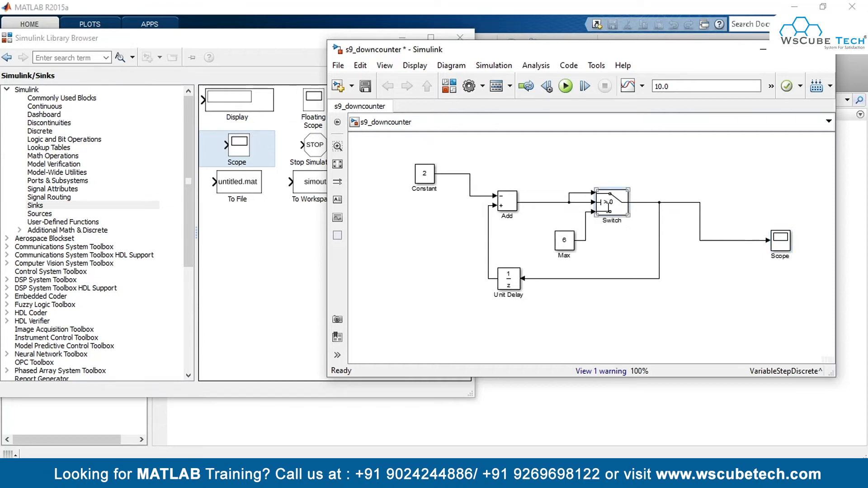
double_click(612, 203)
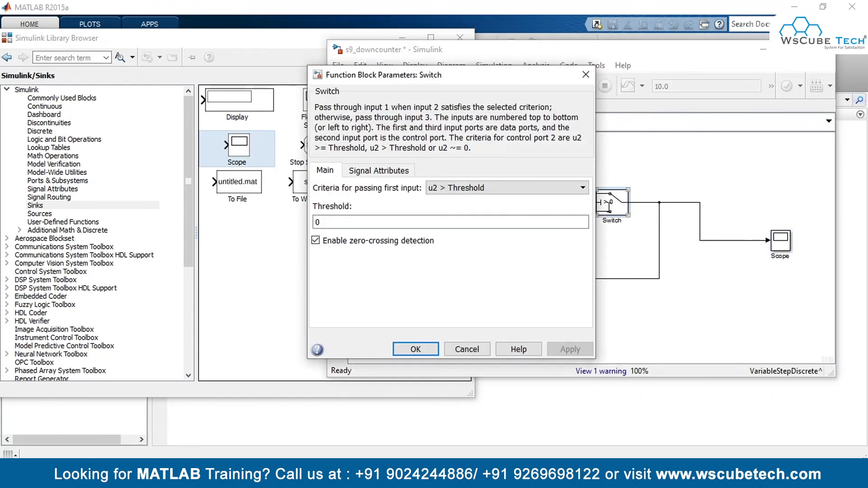
click(506, 188)
click(470, 200)
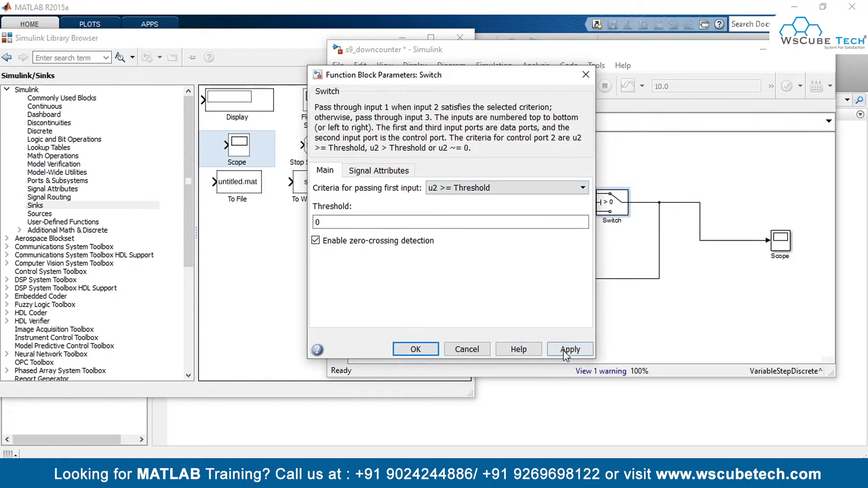
click(569, 350)
click(415, 350)
click(622, 293)
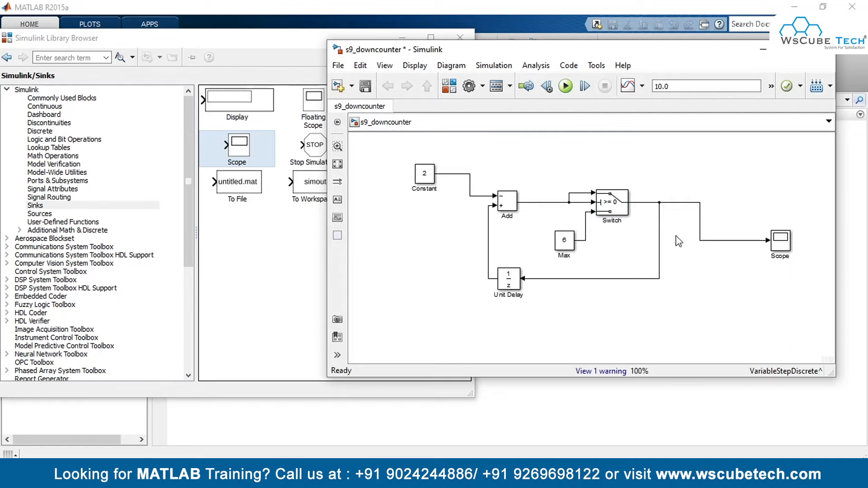
- Rerun the simulation with the changed Switch criteria and examine the waveform in the Scope
double_click(782, 242)
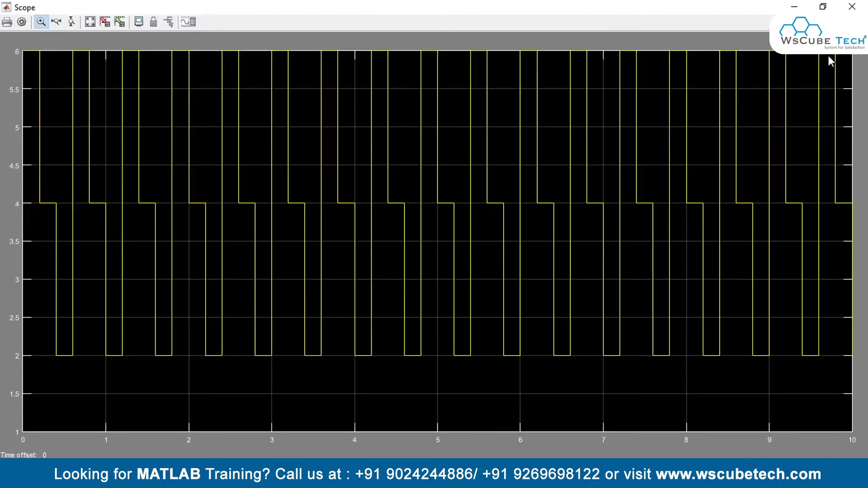
click(852, 7)
click(564, 86)
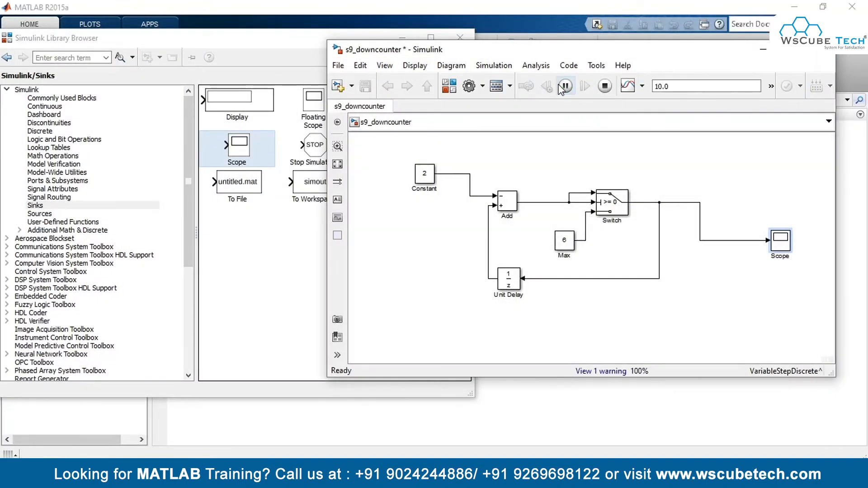
double_click(780, 245)
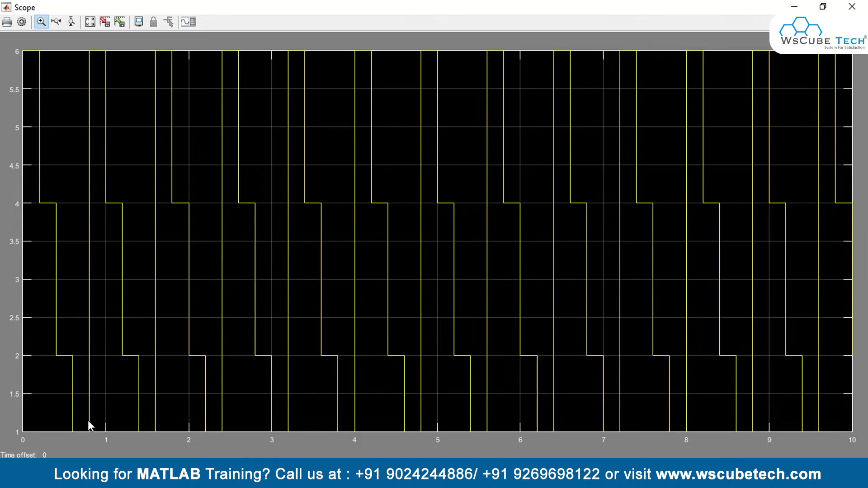
click(852, 7)
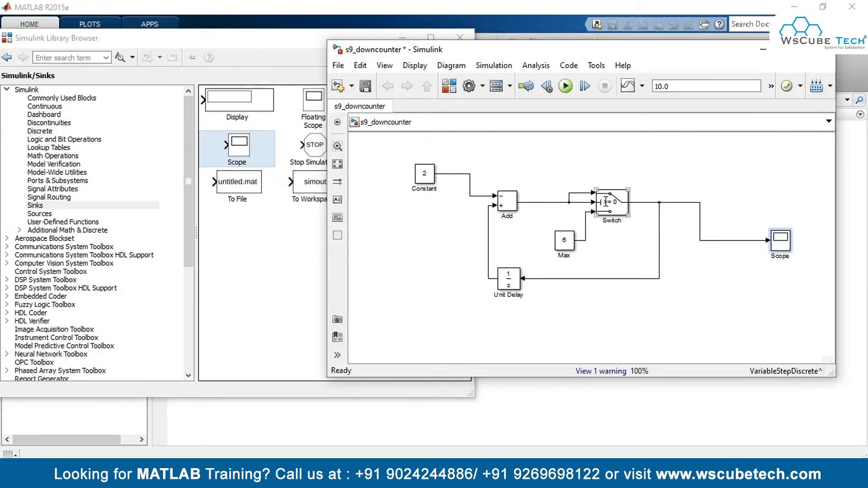
- Add the annotation "Down counter" above the model and format it in dark red bold
drag(713, 52, 599, 57)
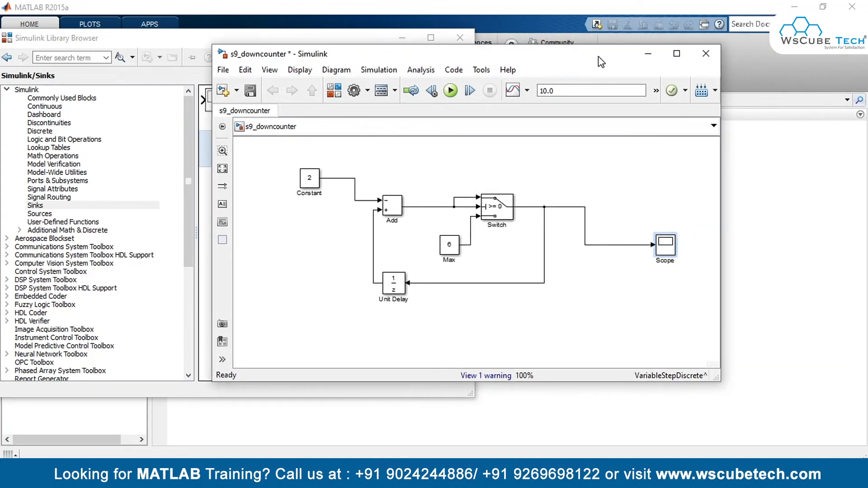
double_click(425, 151)
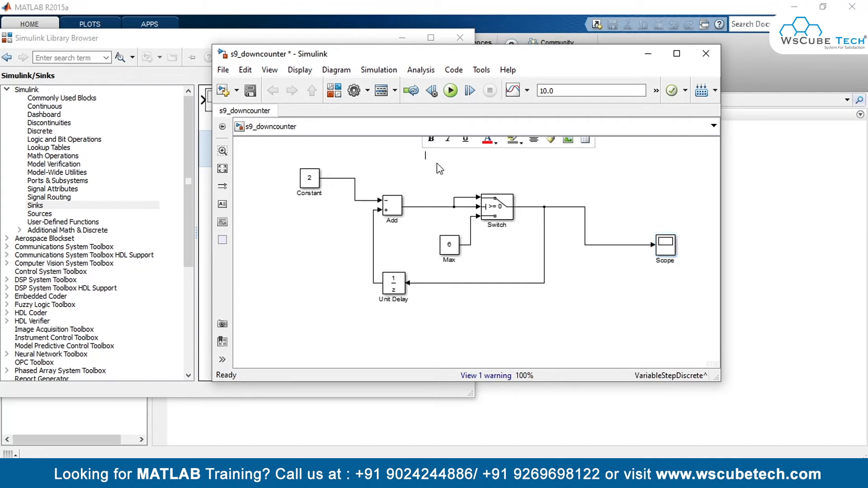
text(Down counter)
key(ctrl+a)
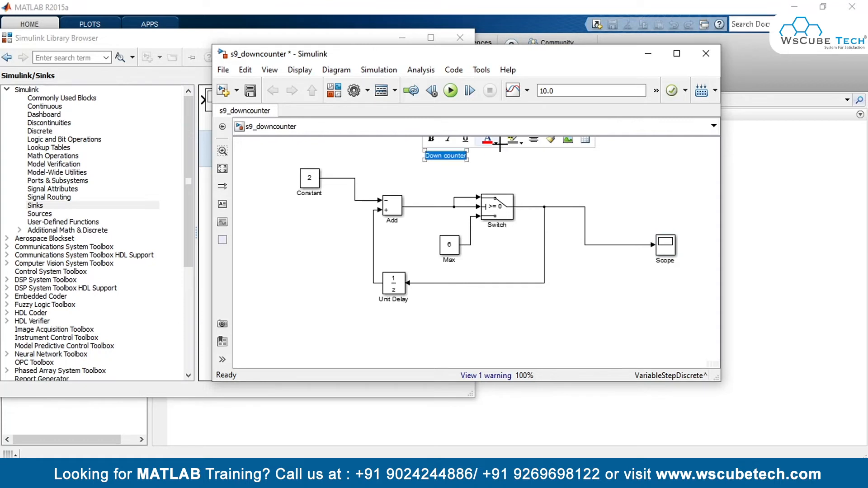
click(496, 142)
click(503, 188)
click(433, 141)
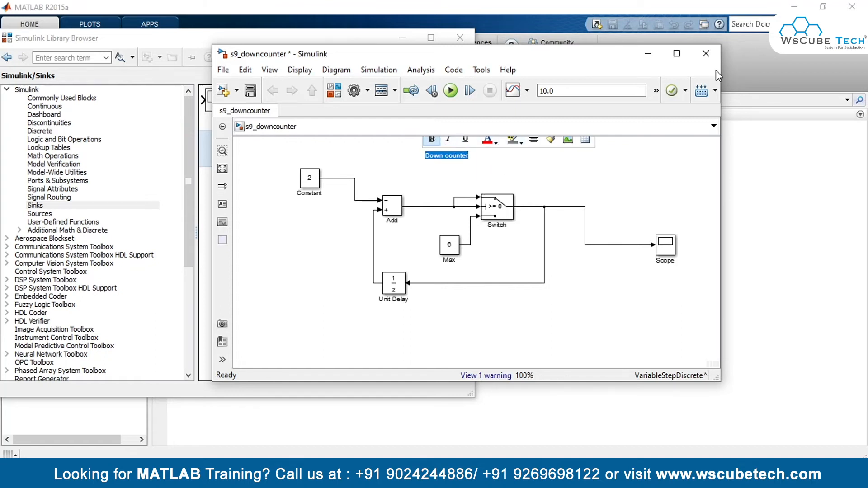
- Maximize the model window and move the whole diagram, including its title annotation, to the middle of the canvas
click(677, 54)
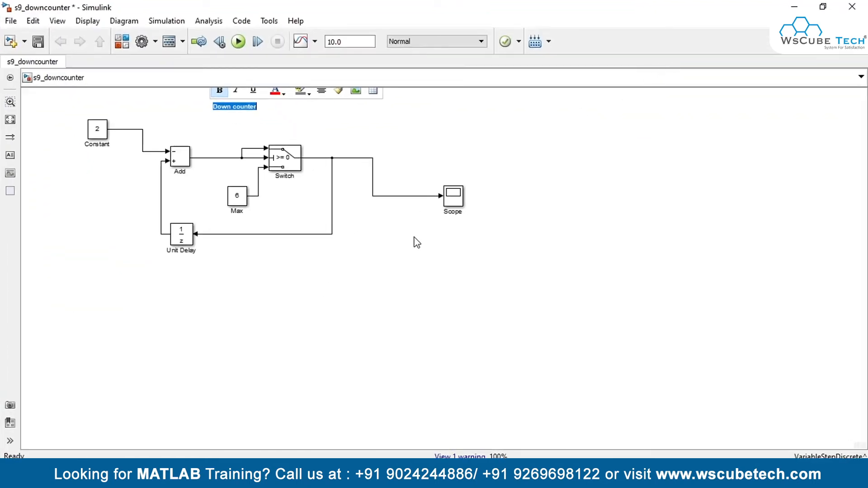
scroll(417, 243, up, 3)
scroll(407, 271, down, 1)
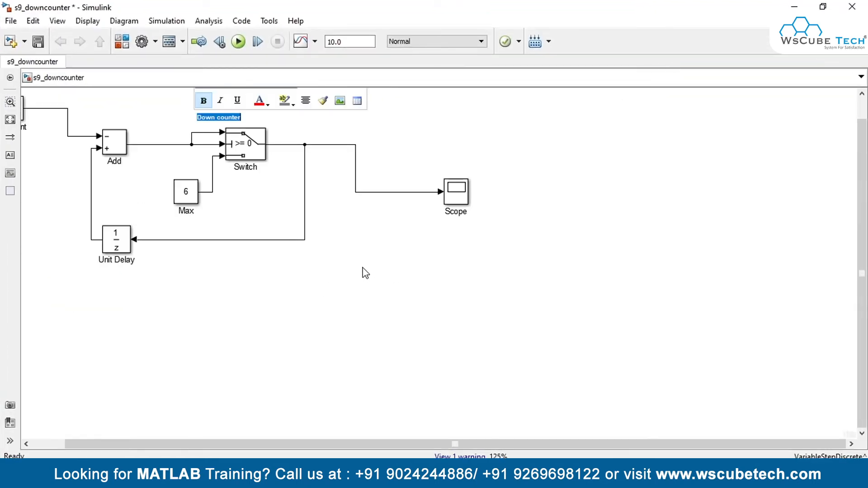
scroll(366, 273, down, 2)
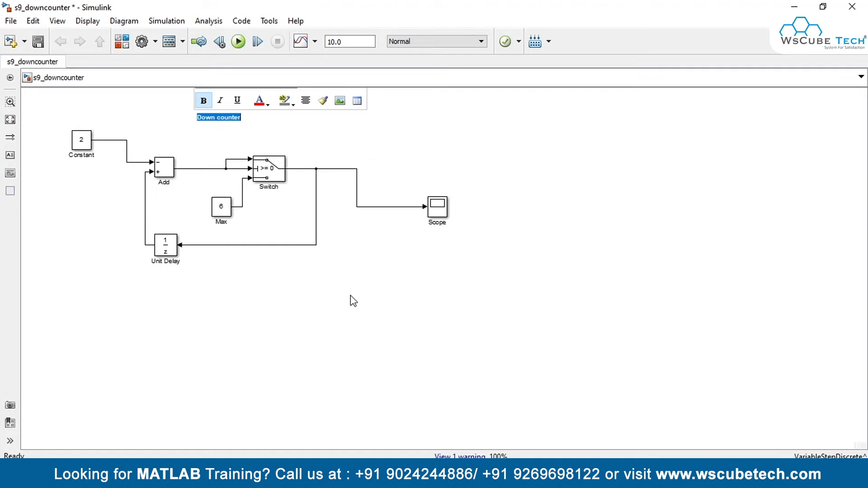
scroll(353, 301, up, 3)
scroll(353, 301, down, 4)
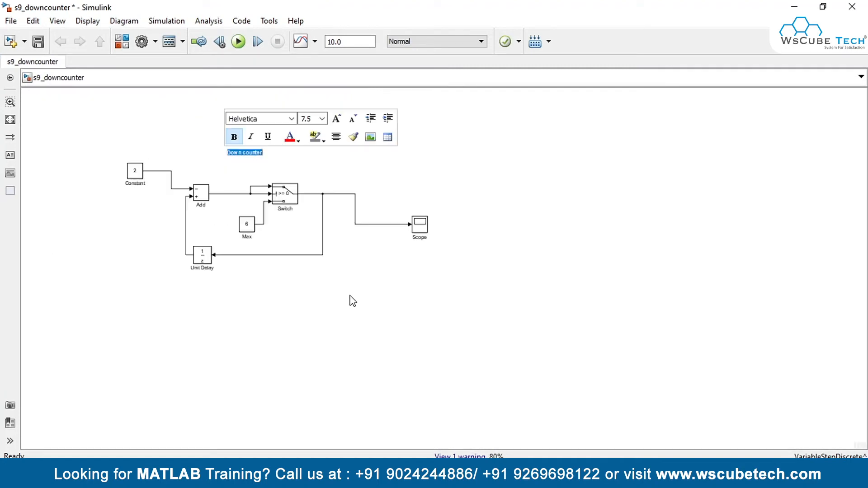
scroll(352, 301, up, 1)
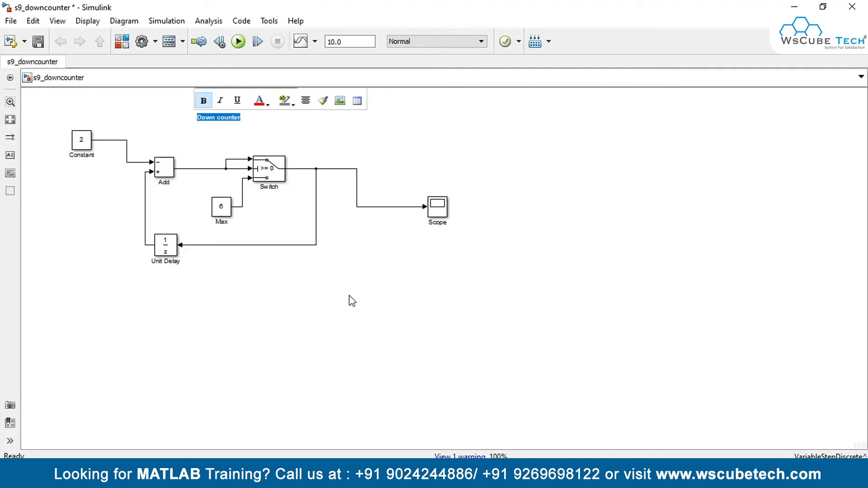
mouse_move(58, 98)
mouse_down()
mouse_move(130, 290)
mouse_move(516, 305)
mouse_up()
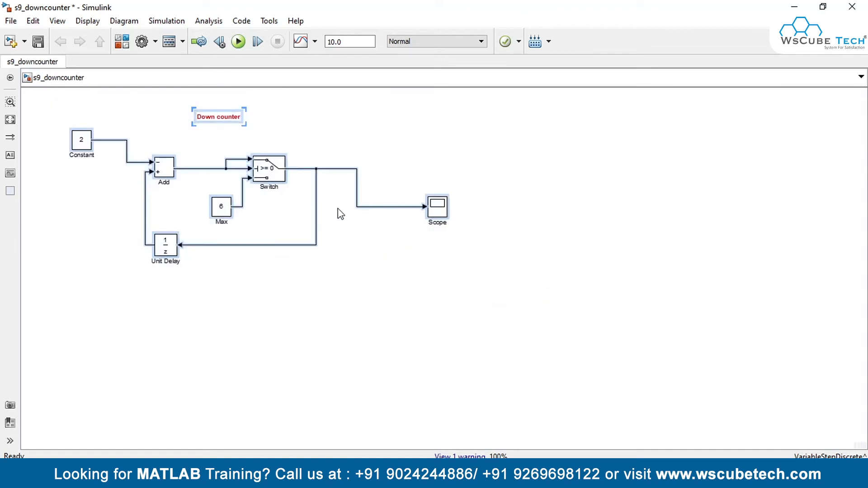
drag(338, 208, 380, 245)
mouse_move(51, 108)
mouse_down()
mouse_move(63, 223)
mouse_move(531, 306)
mouse_move(532, 293)
mouse_up()
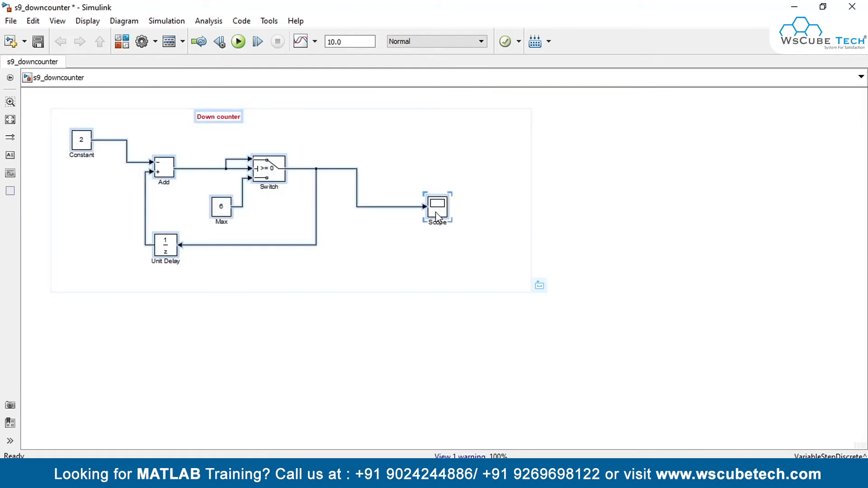
drag(447, 209, 577, 260)
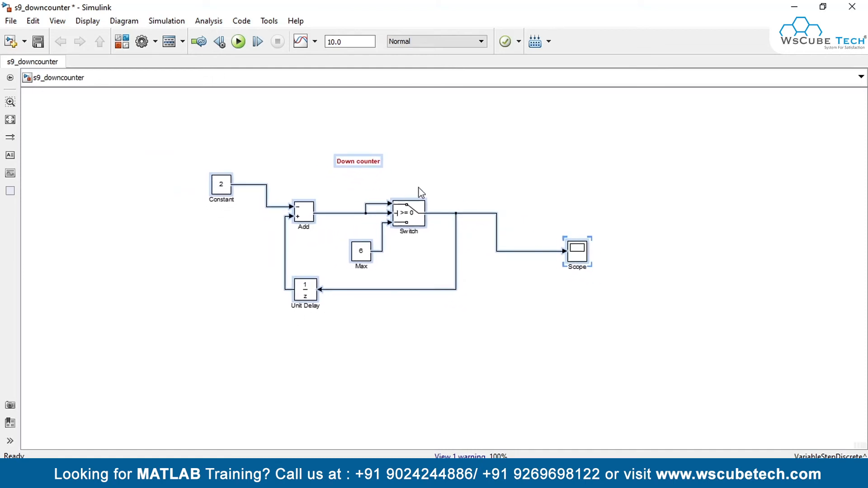
- Set the constant value of the Constant block feeding the Add block to 1
double_click(222, 185)
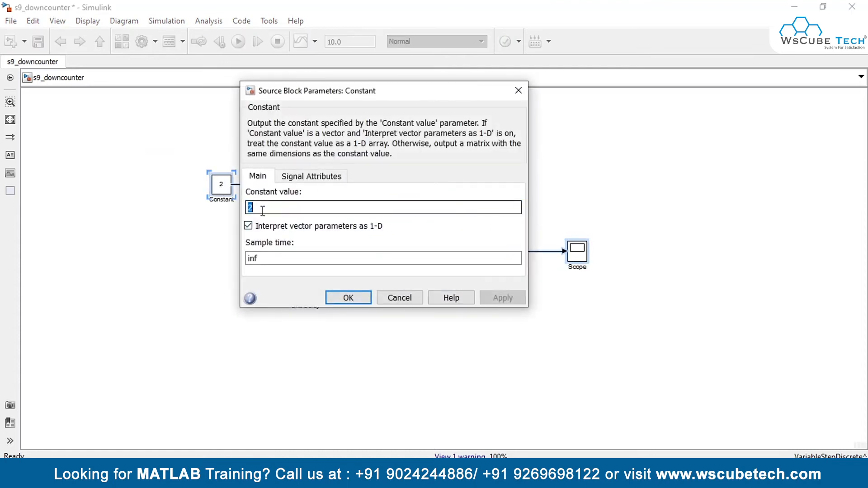
text(1)
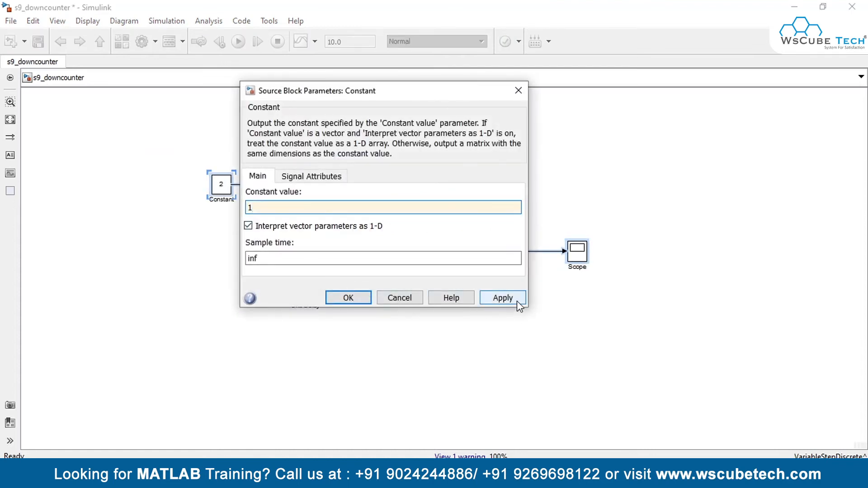
click(515, 297)
click(354, 298)
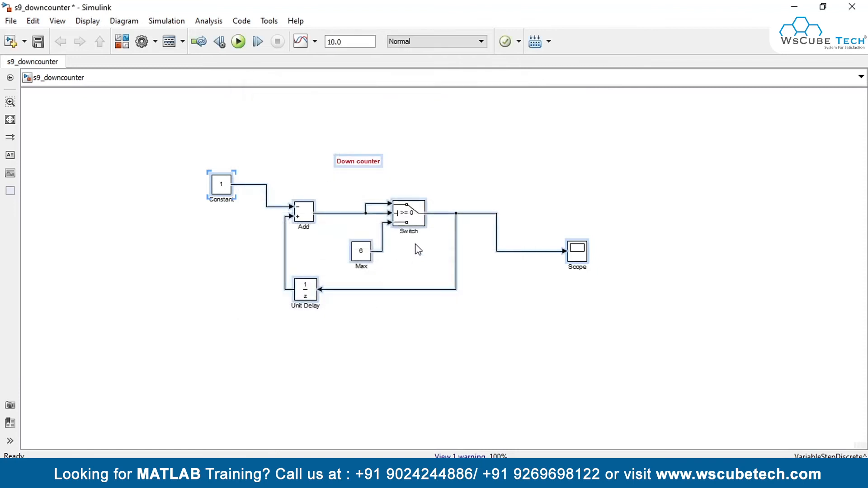
- Set the constant value of the Max block to 10
double_click(361, 251)
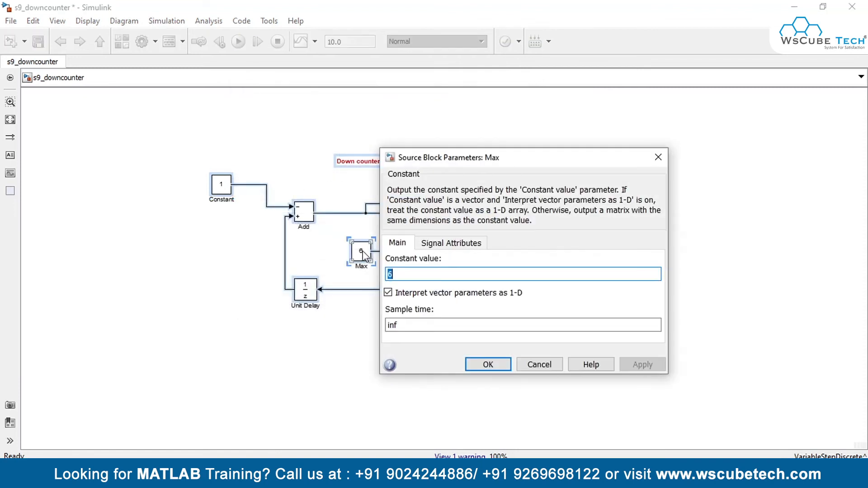
text(10)
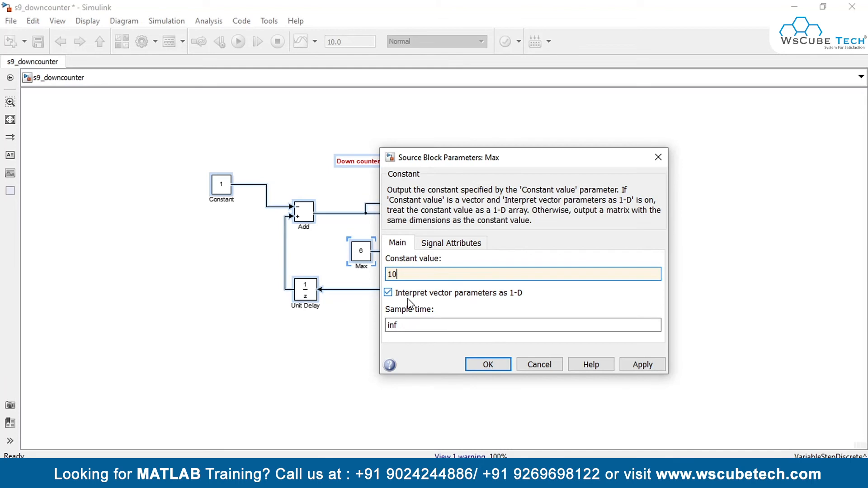
click(398, 275)
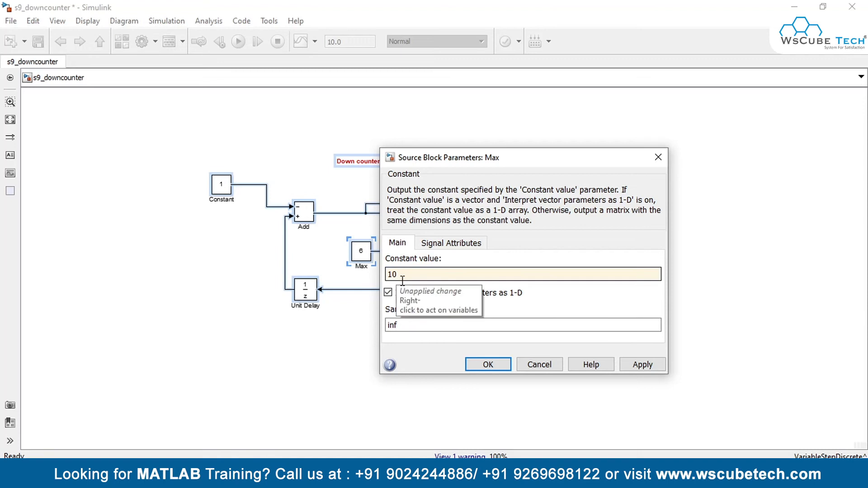
click(642, 365)
click(488, 364)
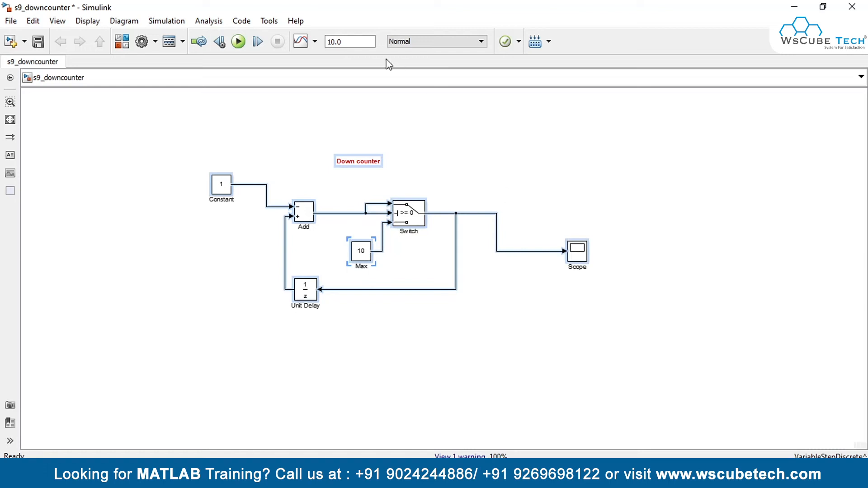
- Run the simulation with the maximum of 10 and examine the autoscaled waveform in the Scope
click(238, 42)
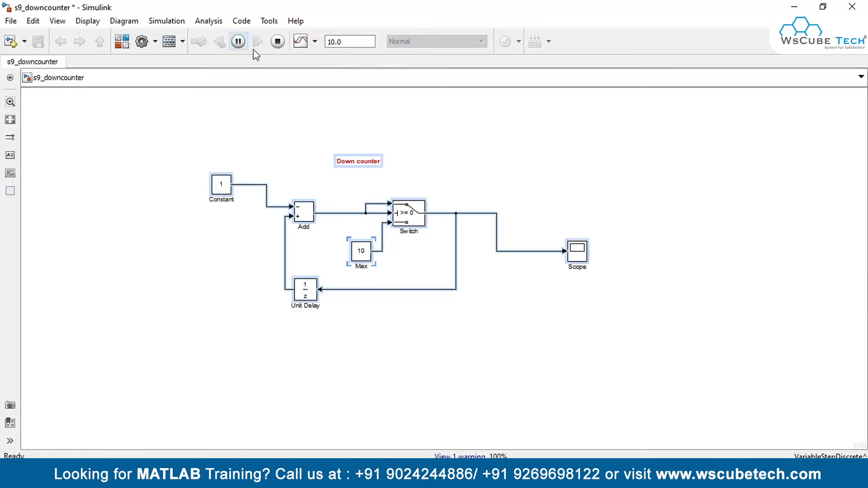
double_click(579, 255)
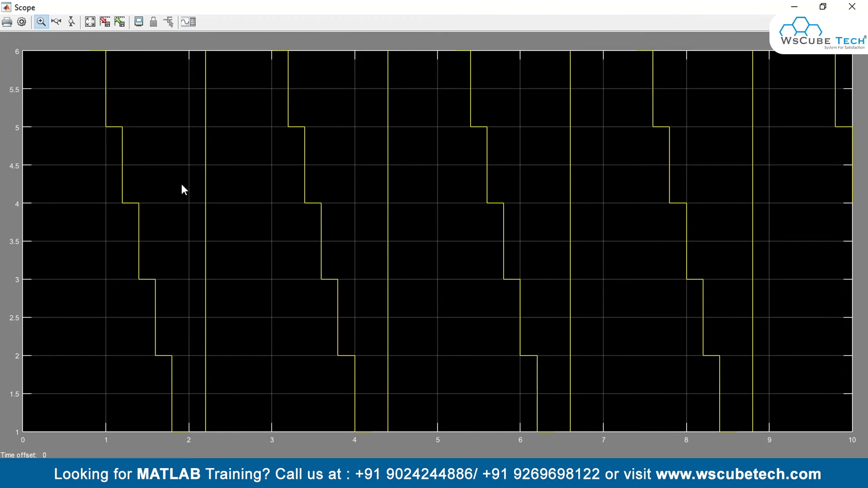
click(91, 22)
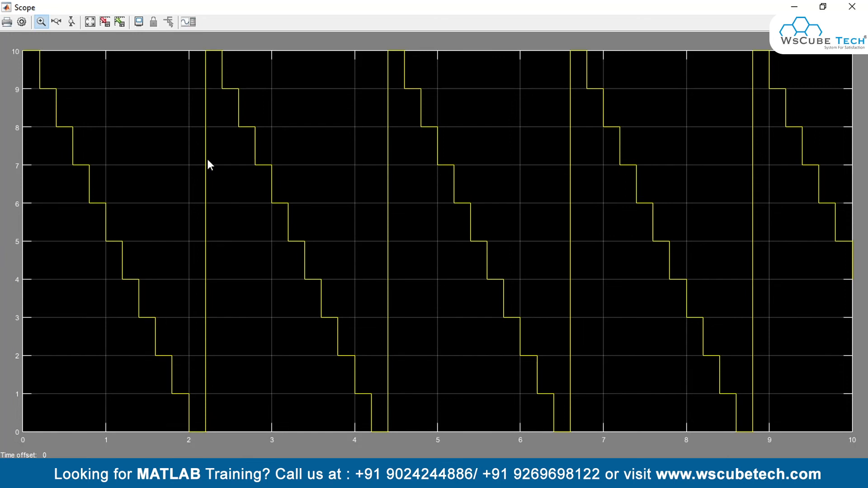
click(853, 8)
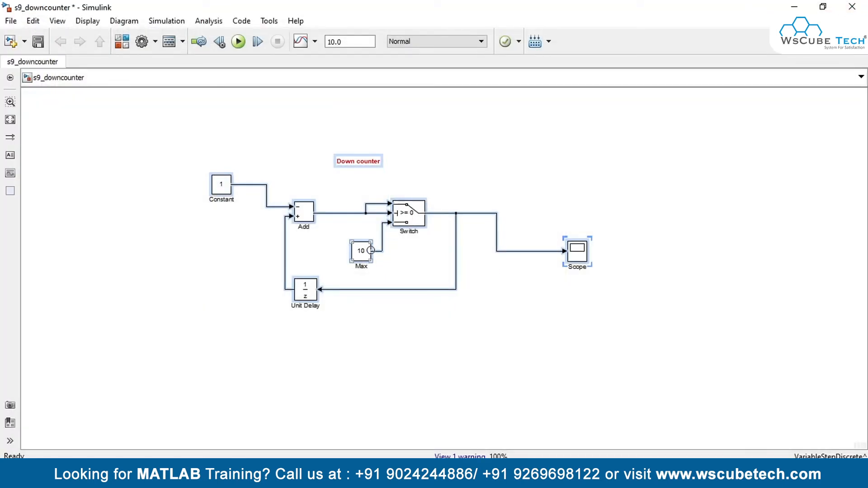
- Set the Switch block's threshold to 5
double_click(414, 213)
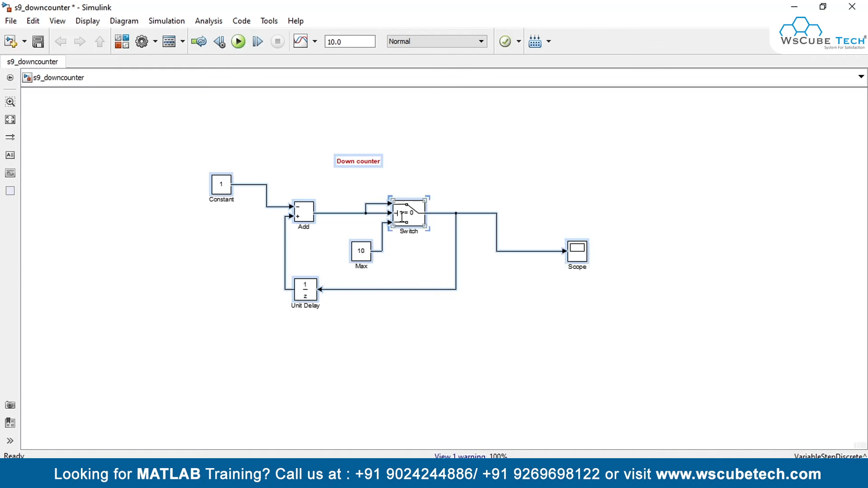
click(441, 233)
double_click(441, 233)
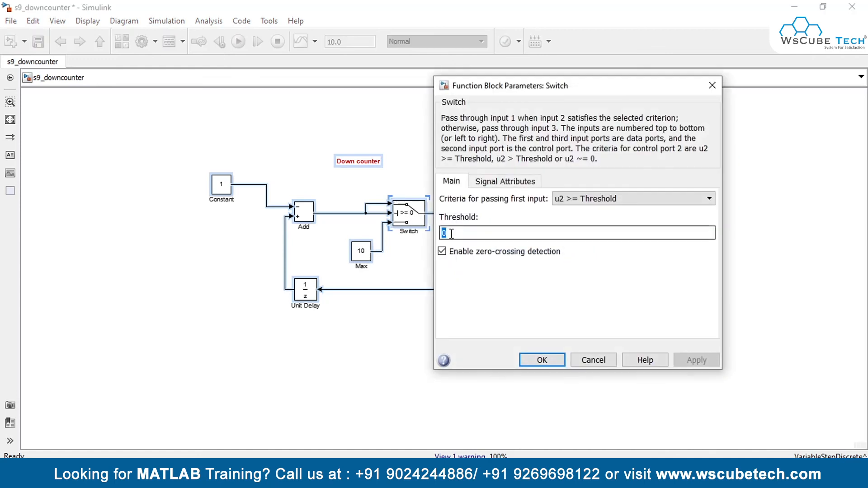
text(5)
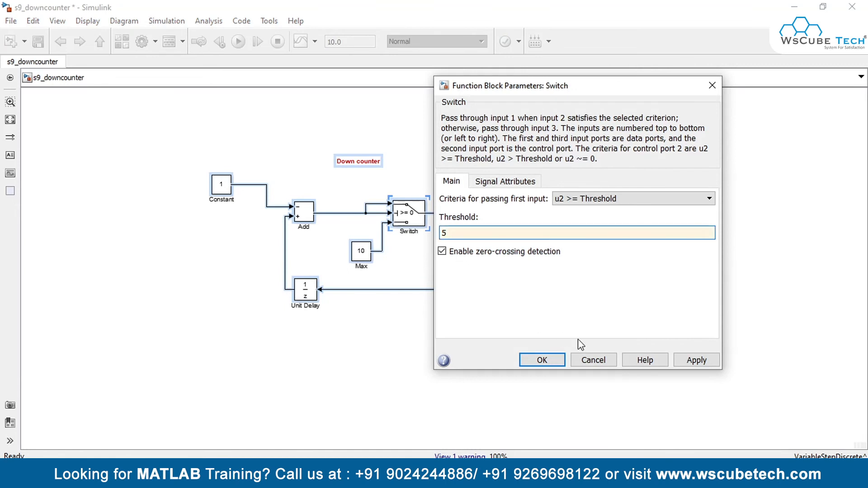
click(686, 361)
click(556, 362)
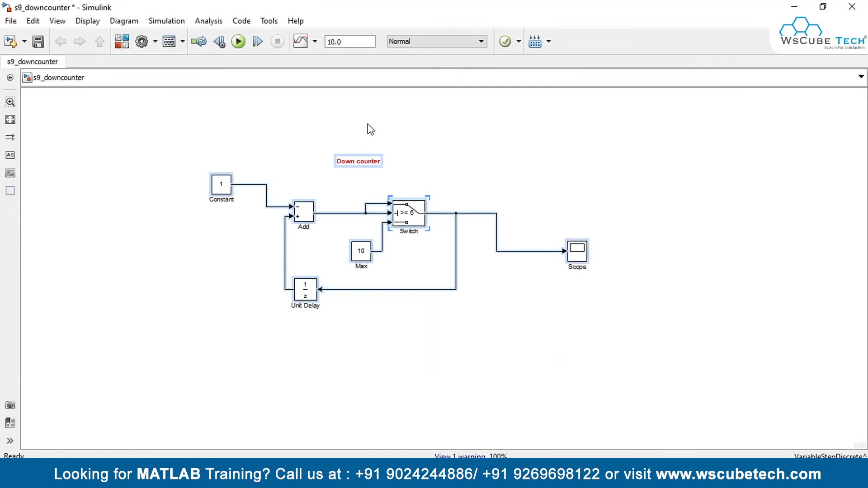
- Rerun the simulation with the threshold of 5 and examine the autoscaled waveform in the Scope
click(238, 41)
double_click(581, 252)
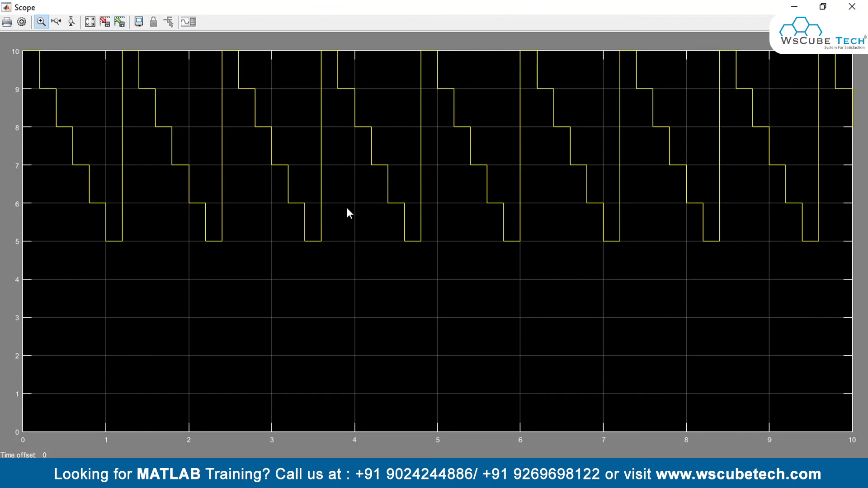
click(89, 21)
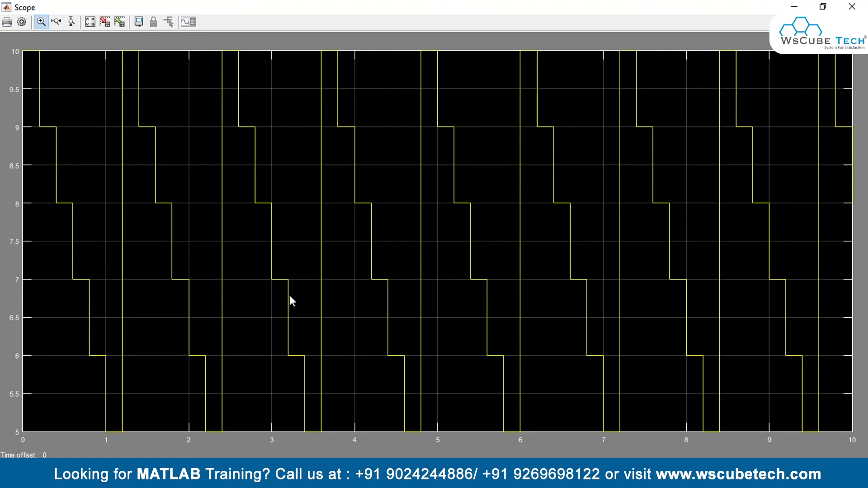
click(852, 7)
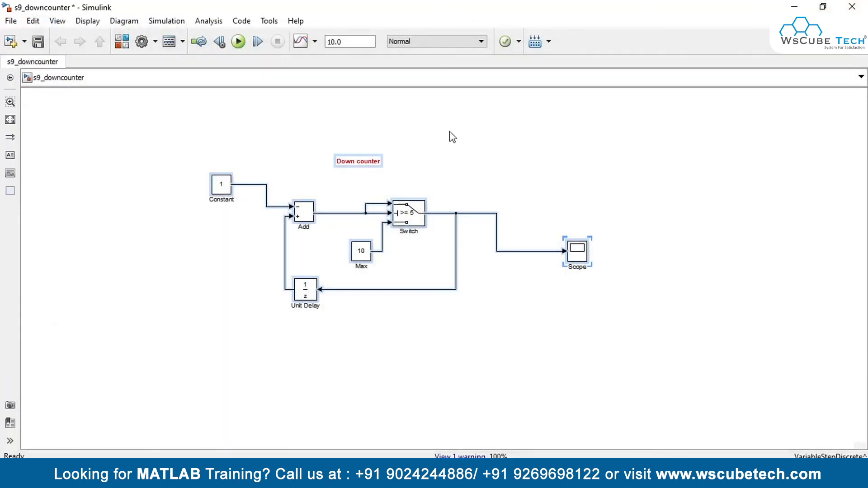
- Set the simulation stop time to 3.0
double_click(362, 39)
drag(329, 41, 351, 38)
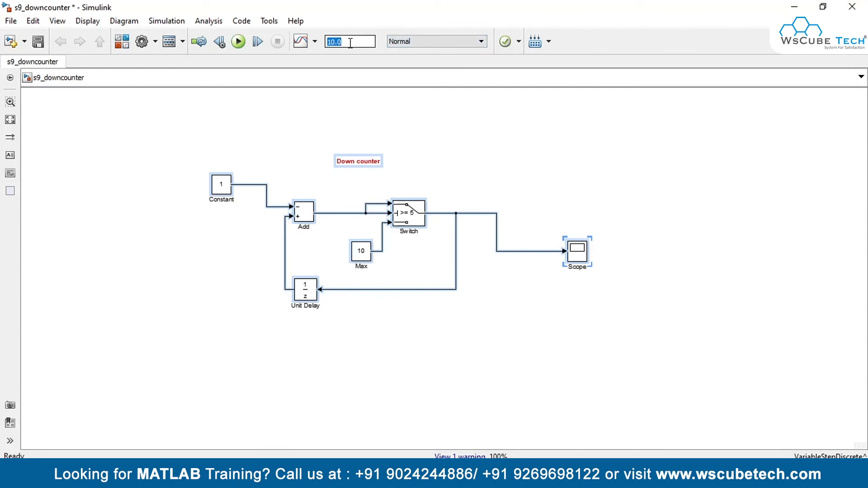
text(3.0)
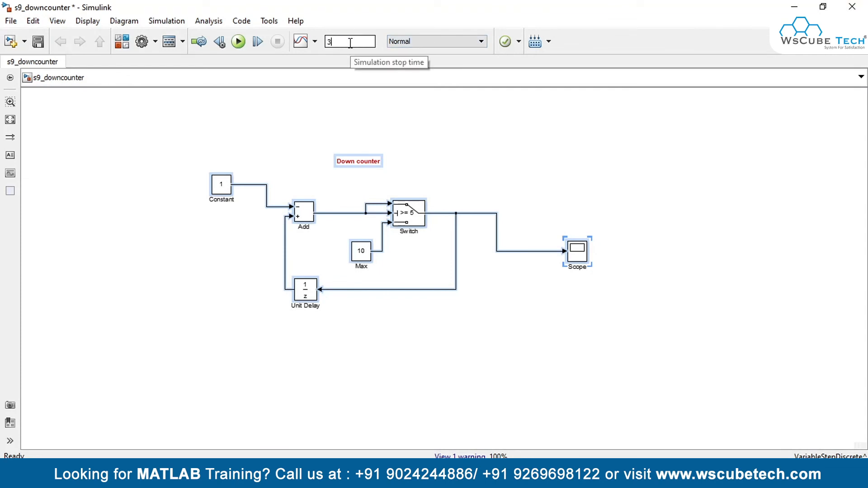
- Run the simulation with the shortened stop time and examine the autoscaled waveform in the Scope
click(238, 41)
double_click(577, 254)
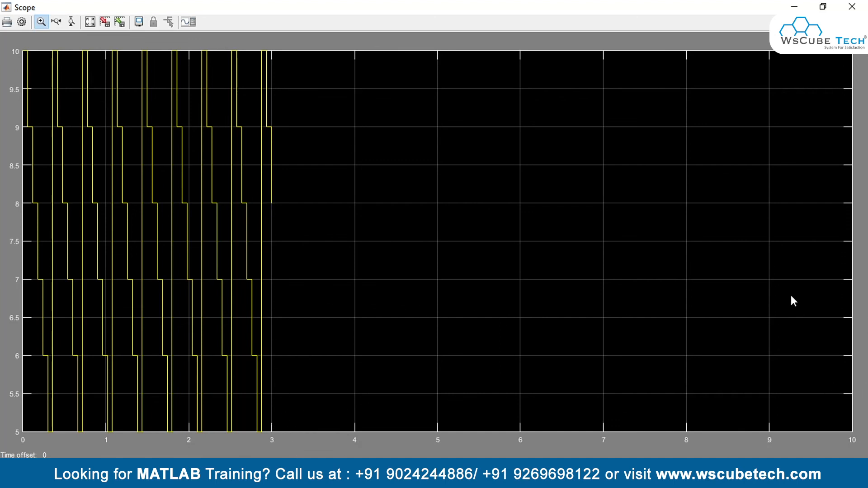
click(90, 22)
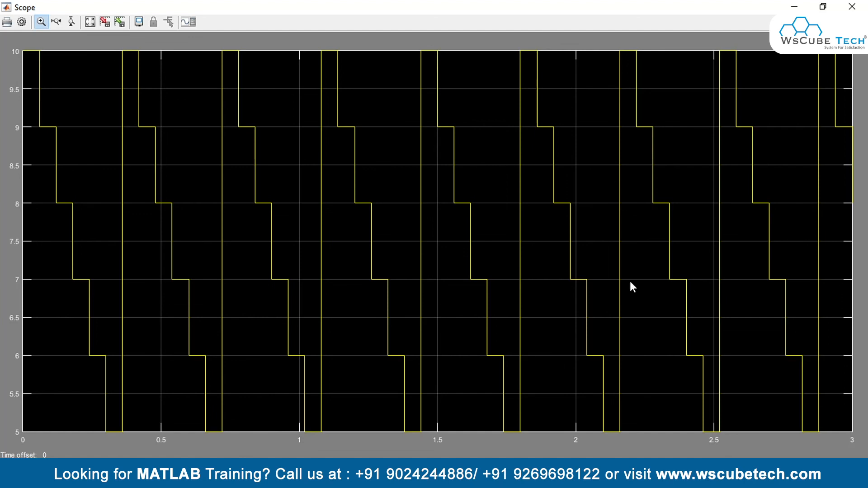
click(853, 7)
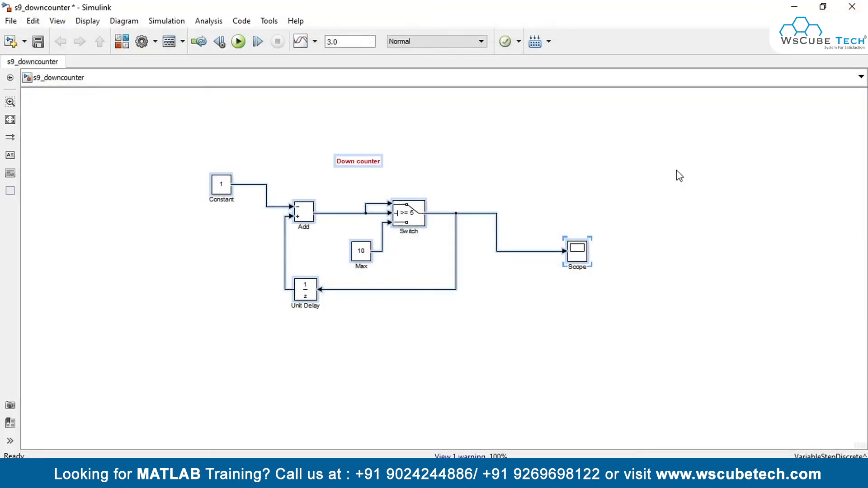